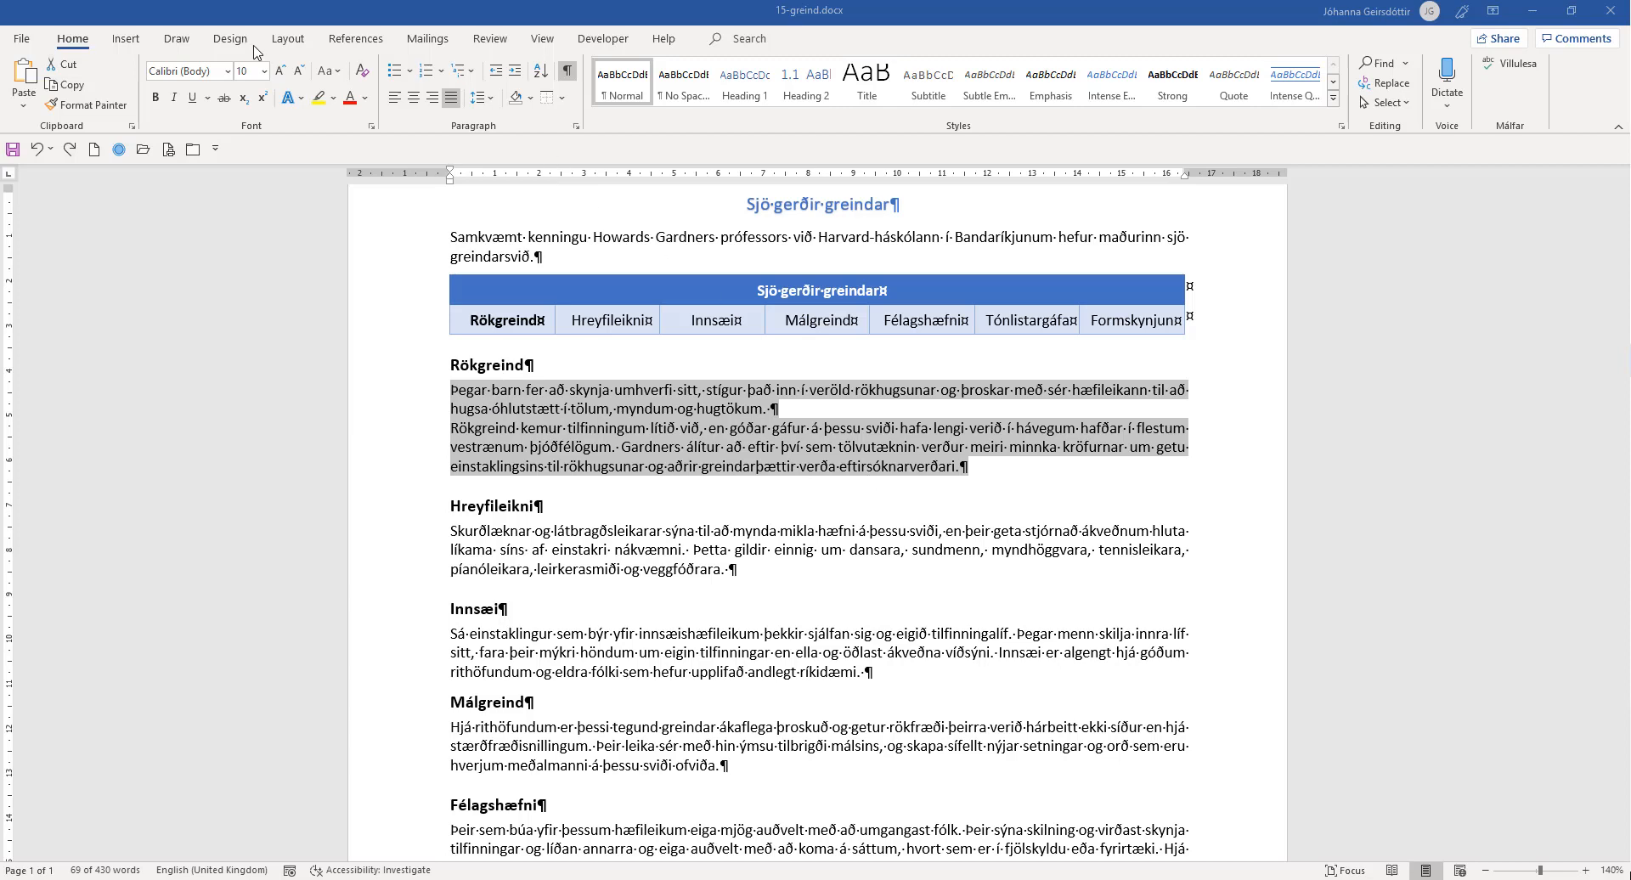
# Format the selected Rökgreind paragraphs with the Left column preset, a line between the columns and 1 cm spacing
pyautogui.click(286, 40)
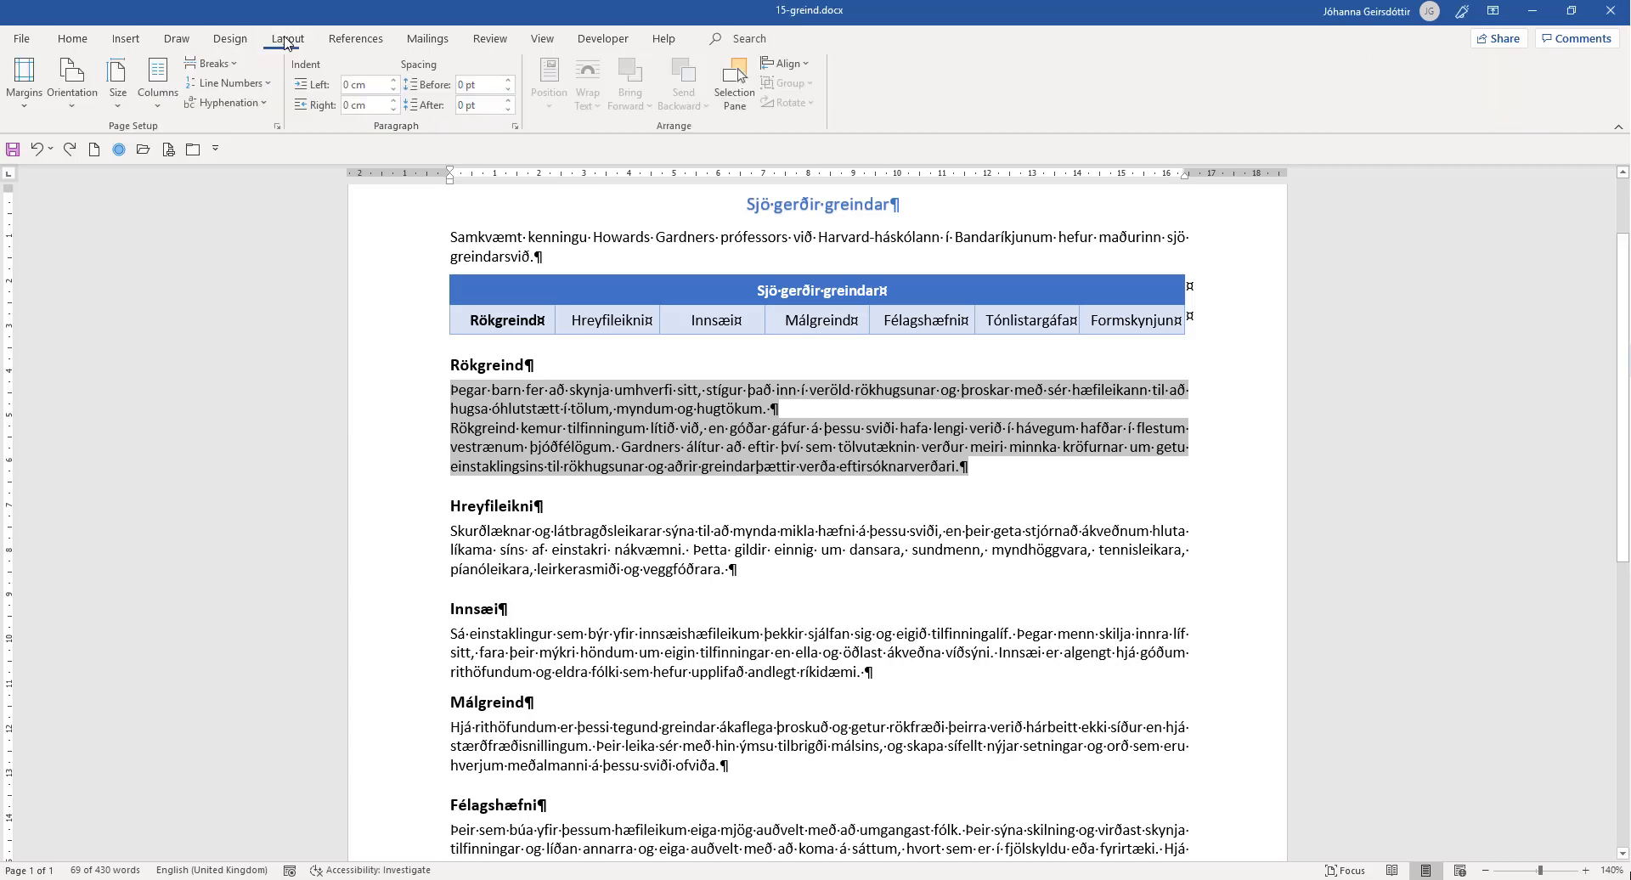
pyautogui.click(158, 85)
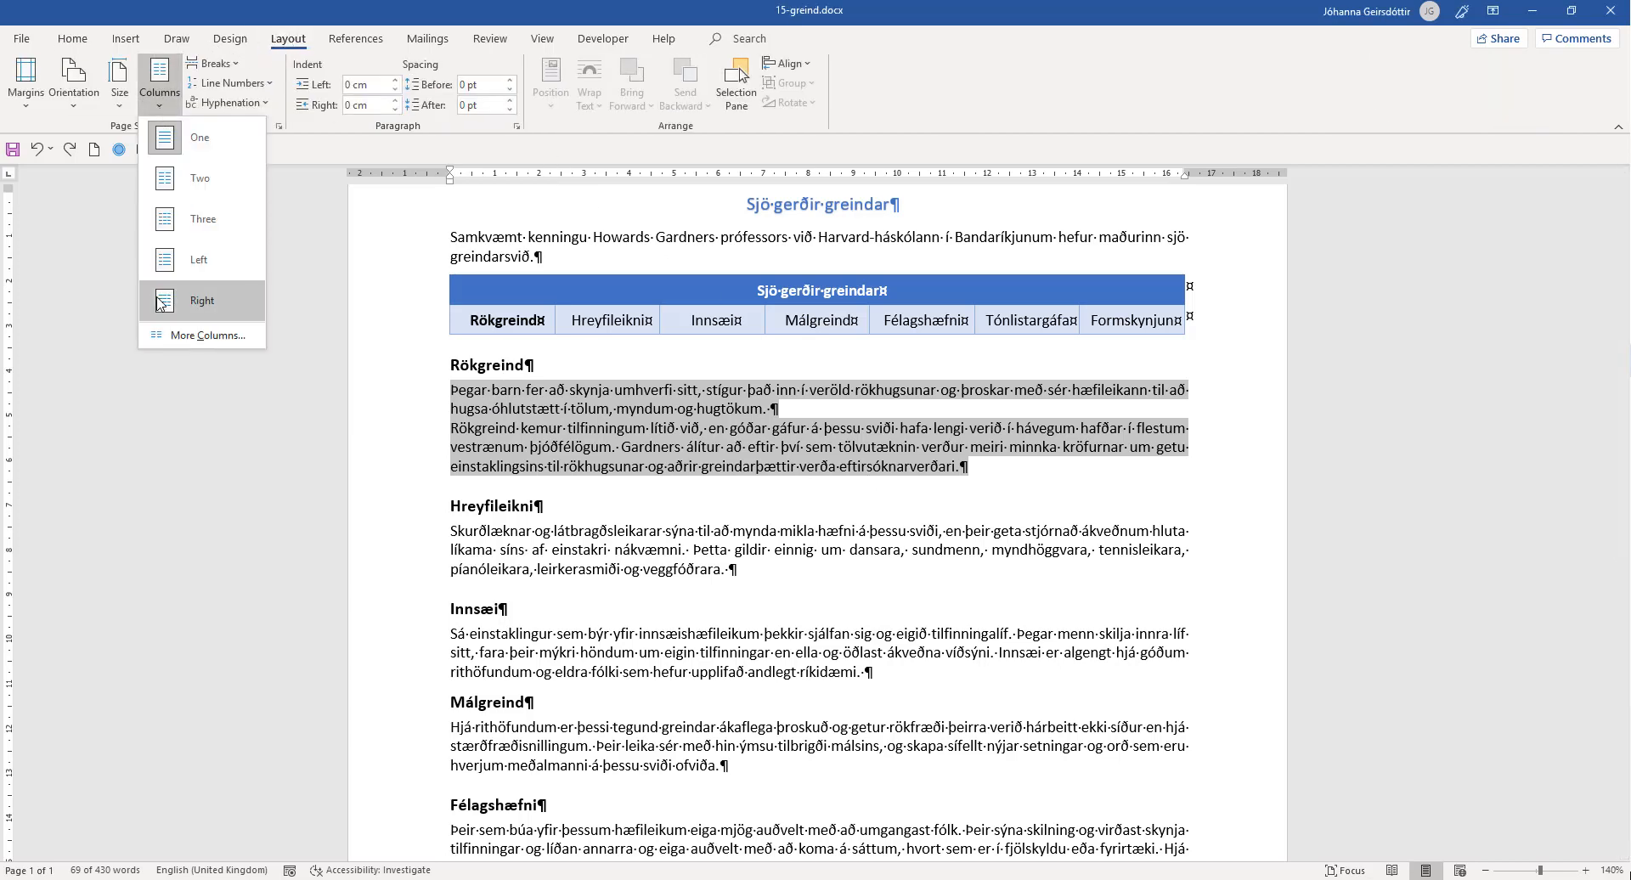
pyautogui.click(173, 336)
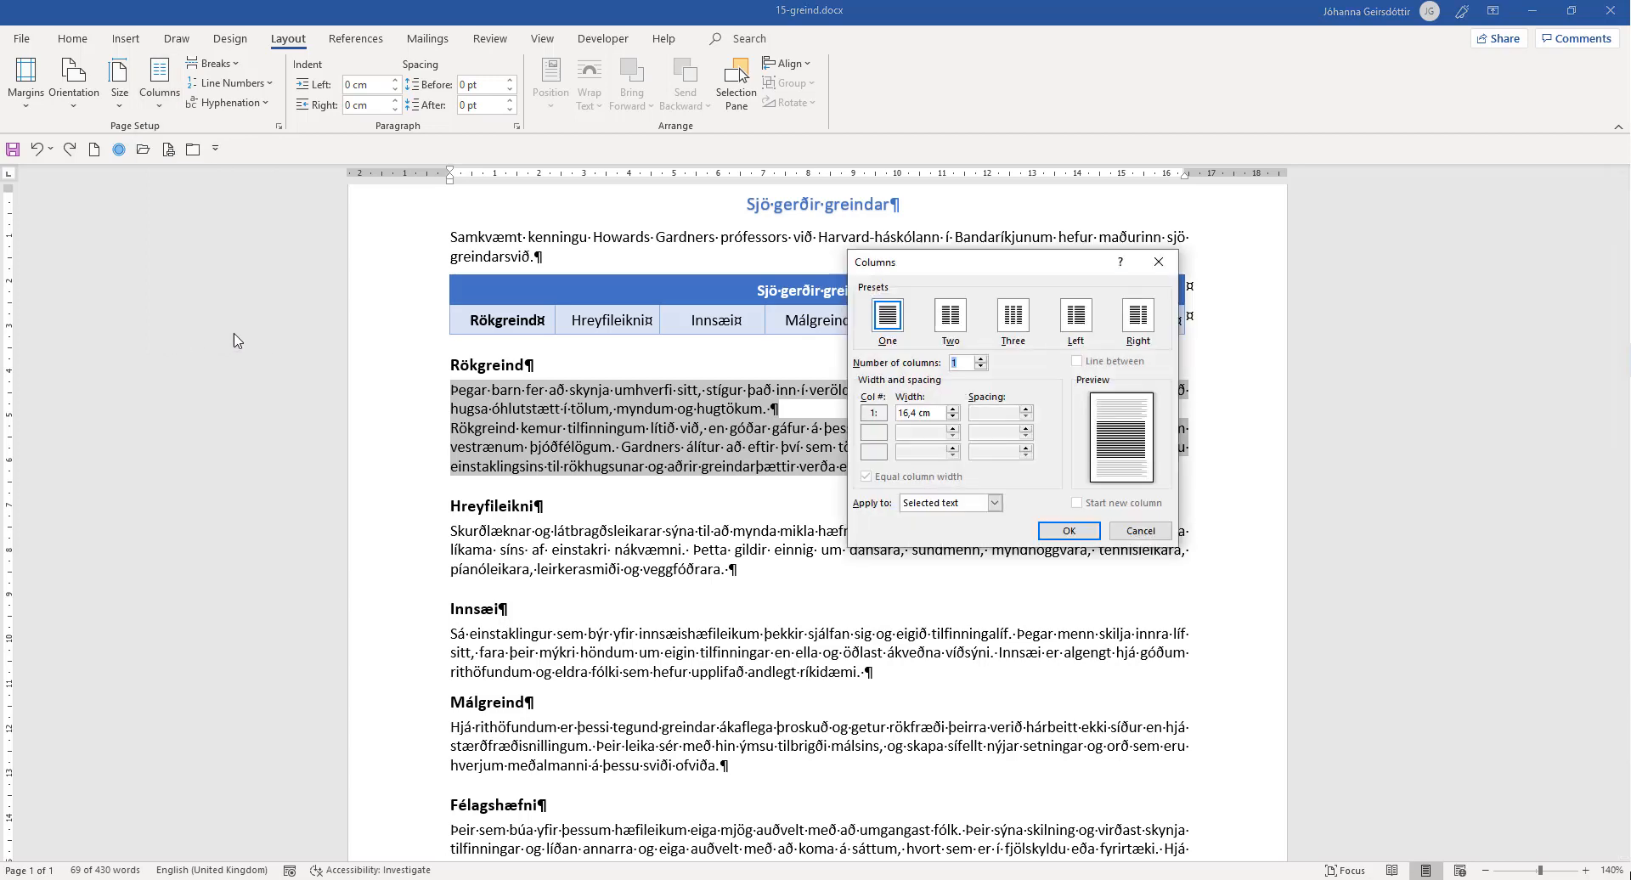
pyautogui.click(1076, 321)
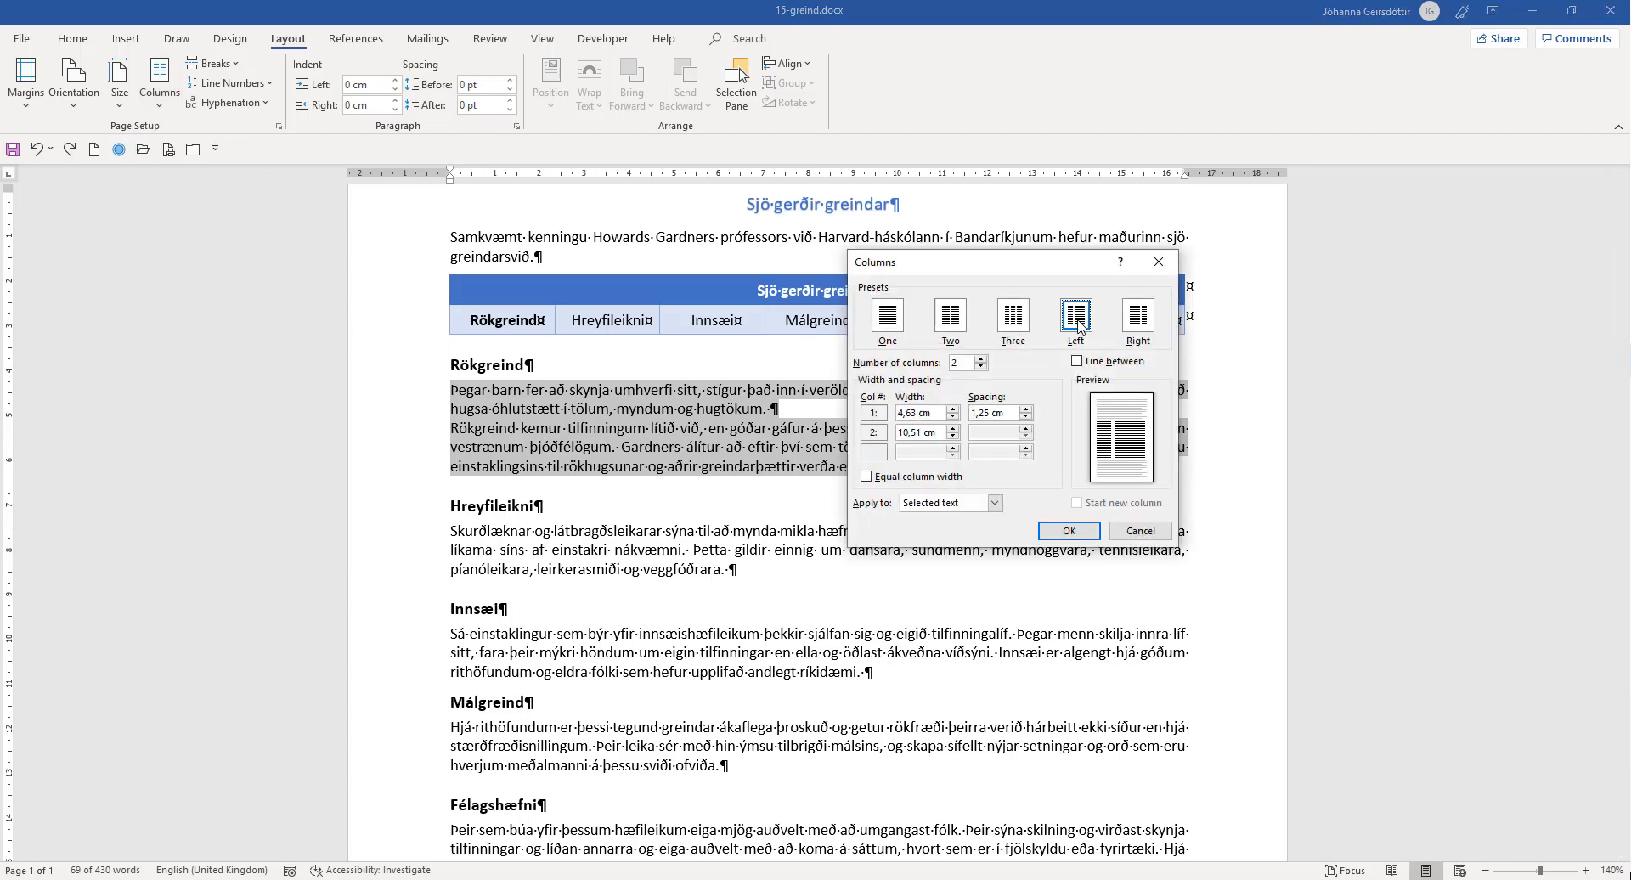
pyautogui.click(1076, 361)
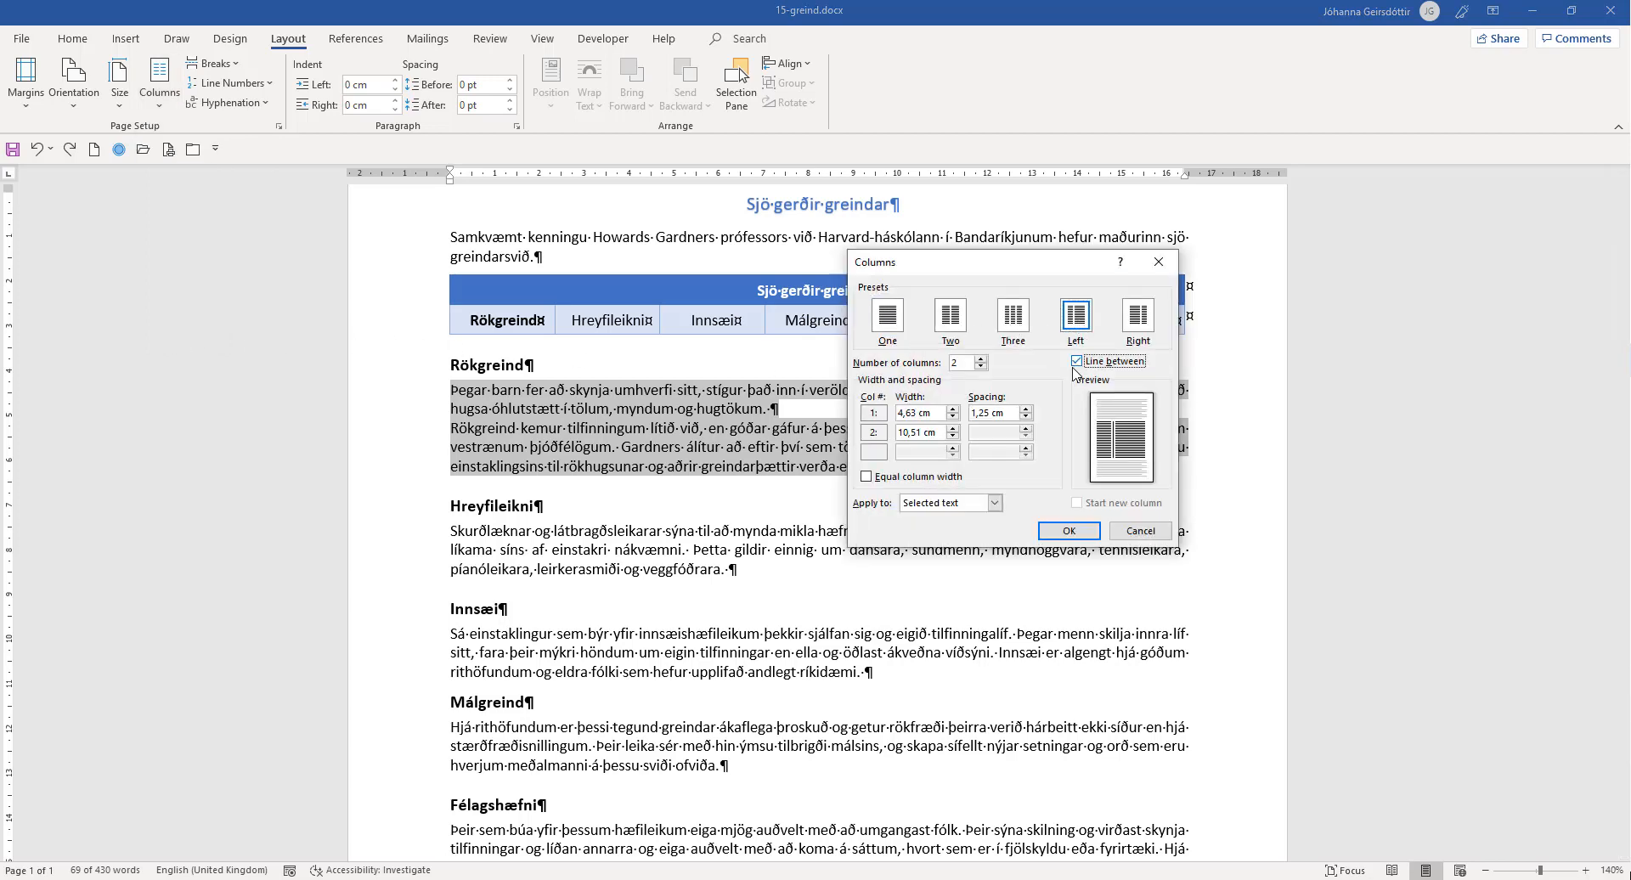
pyautogui.click(1026, 410)
pyautogui.click(1027, 416)
pyautogui.click(1067, 533)
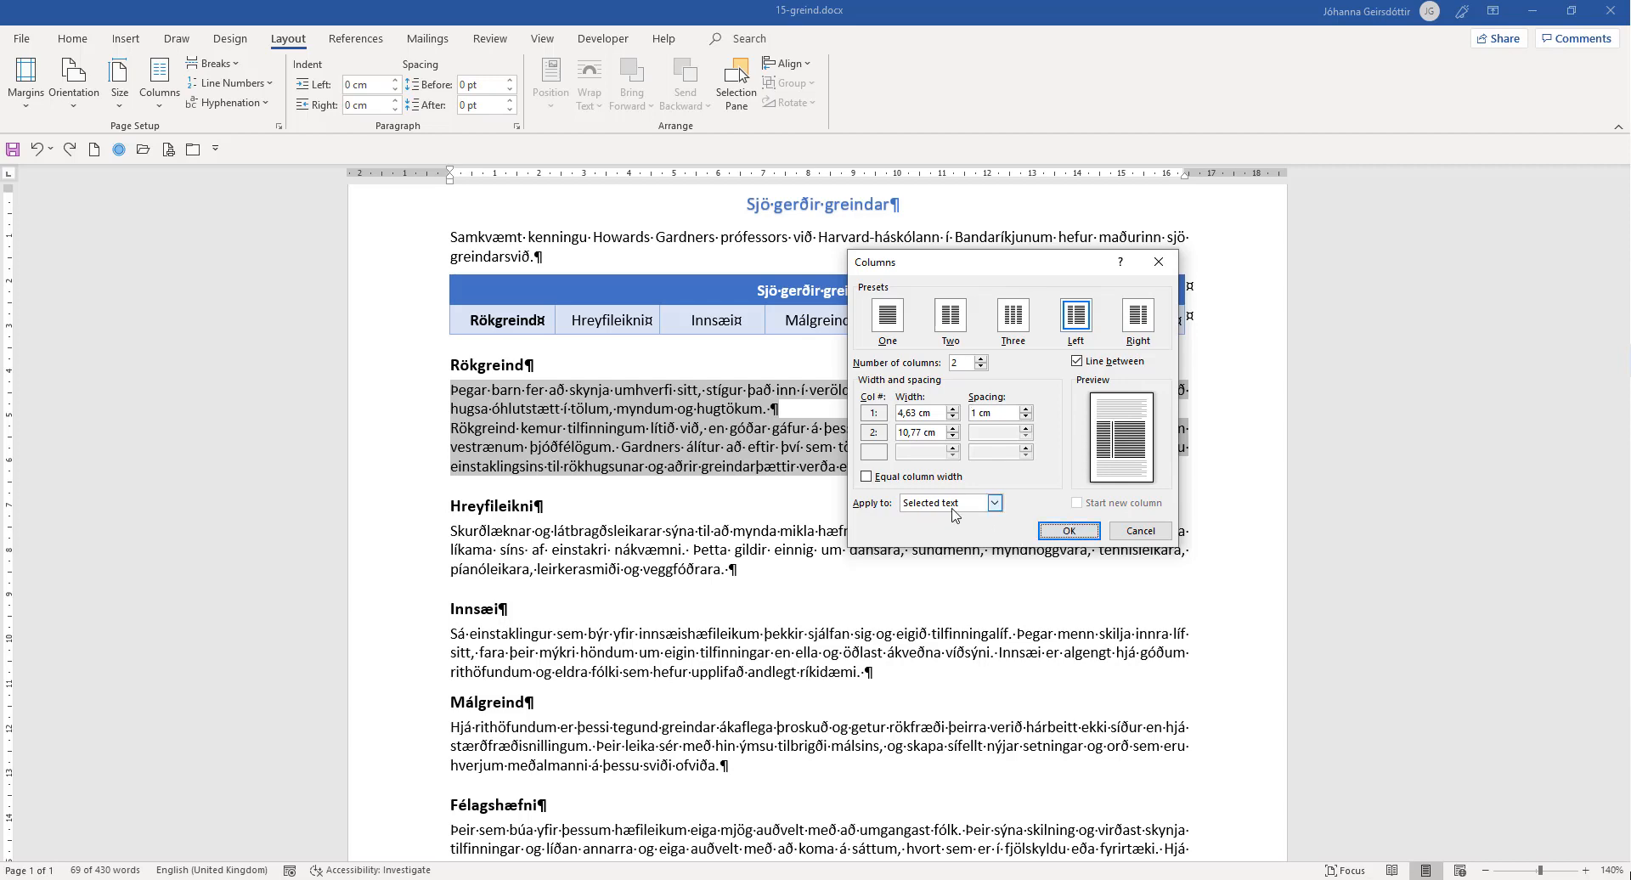
pyautogui.click(1069, 531)
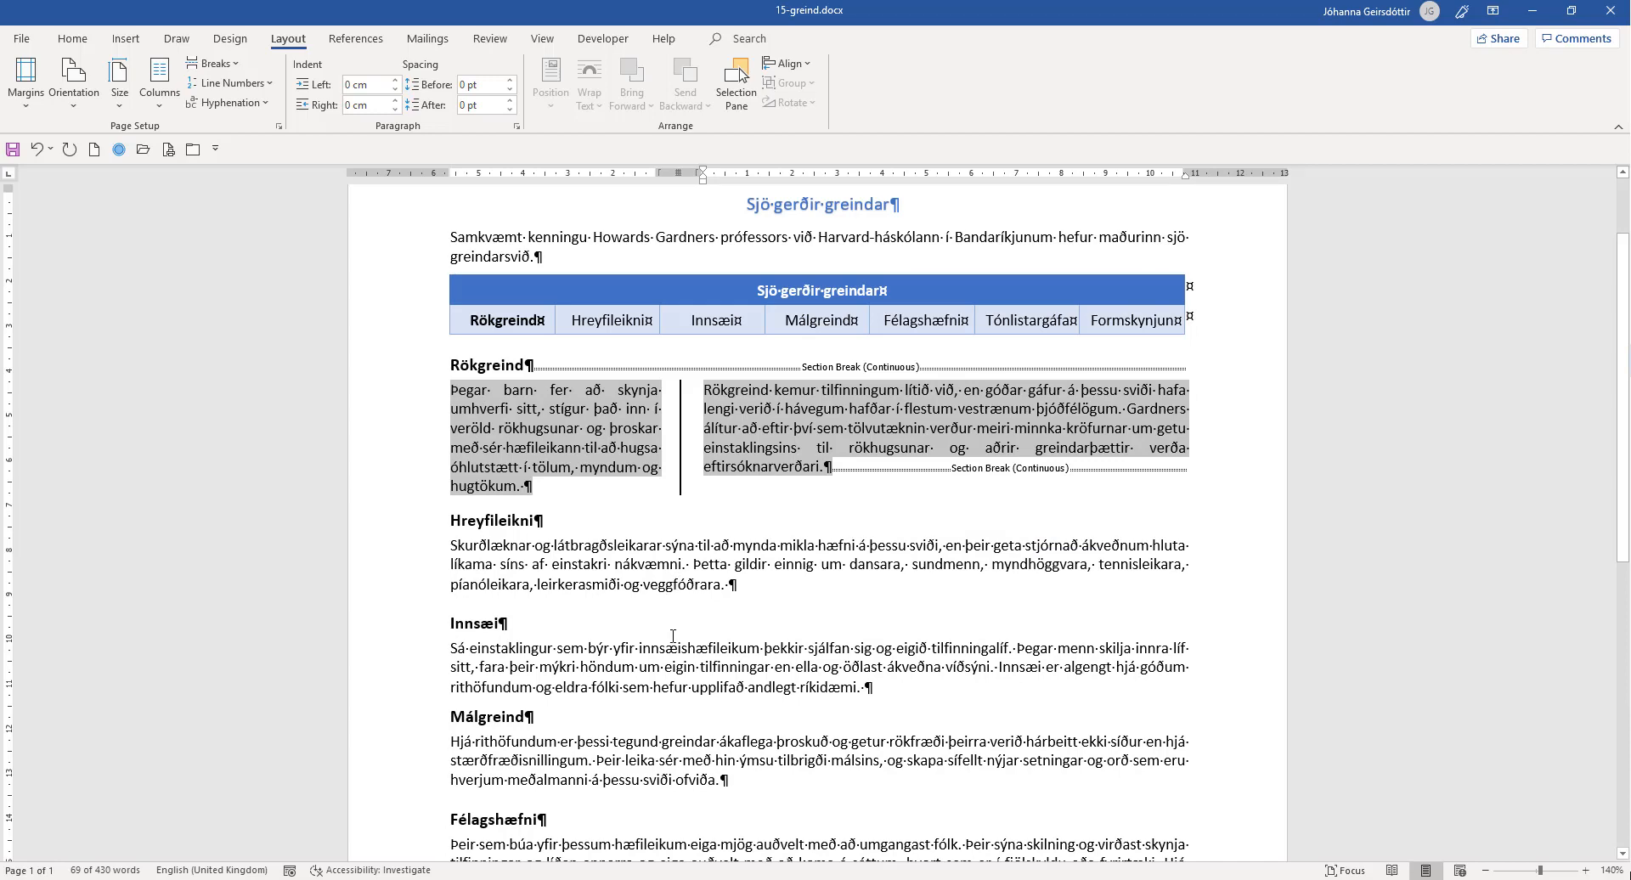
# Lay out the Innsæi and Málgreind sections, headings included, in two equal columns with 1 cm spacing
pyautogui.scroll(-3, 750, 692)
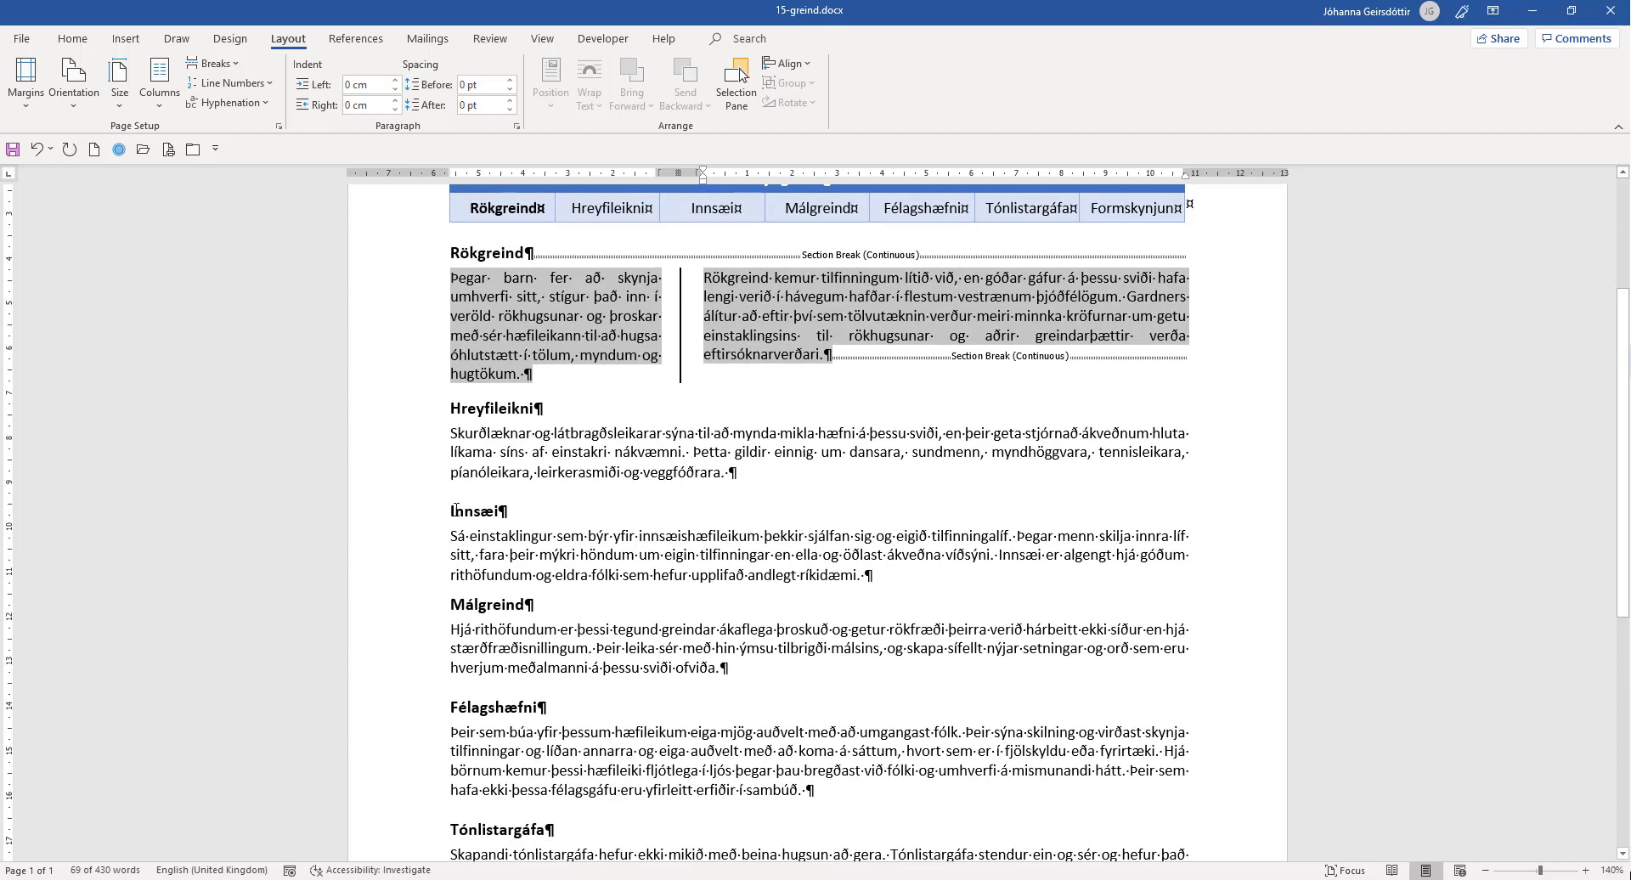
pyautogui.moveTo(444, 507); pyautogui.dragTo(732, 661)
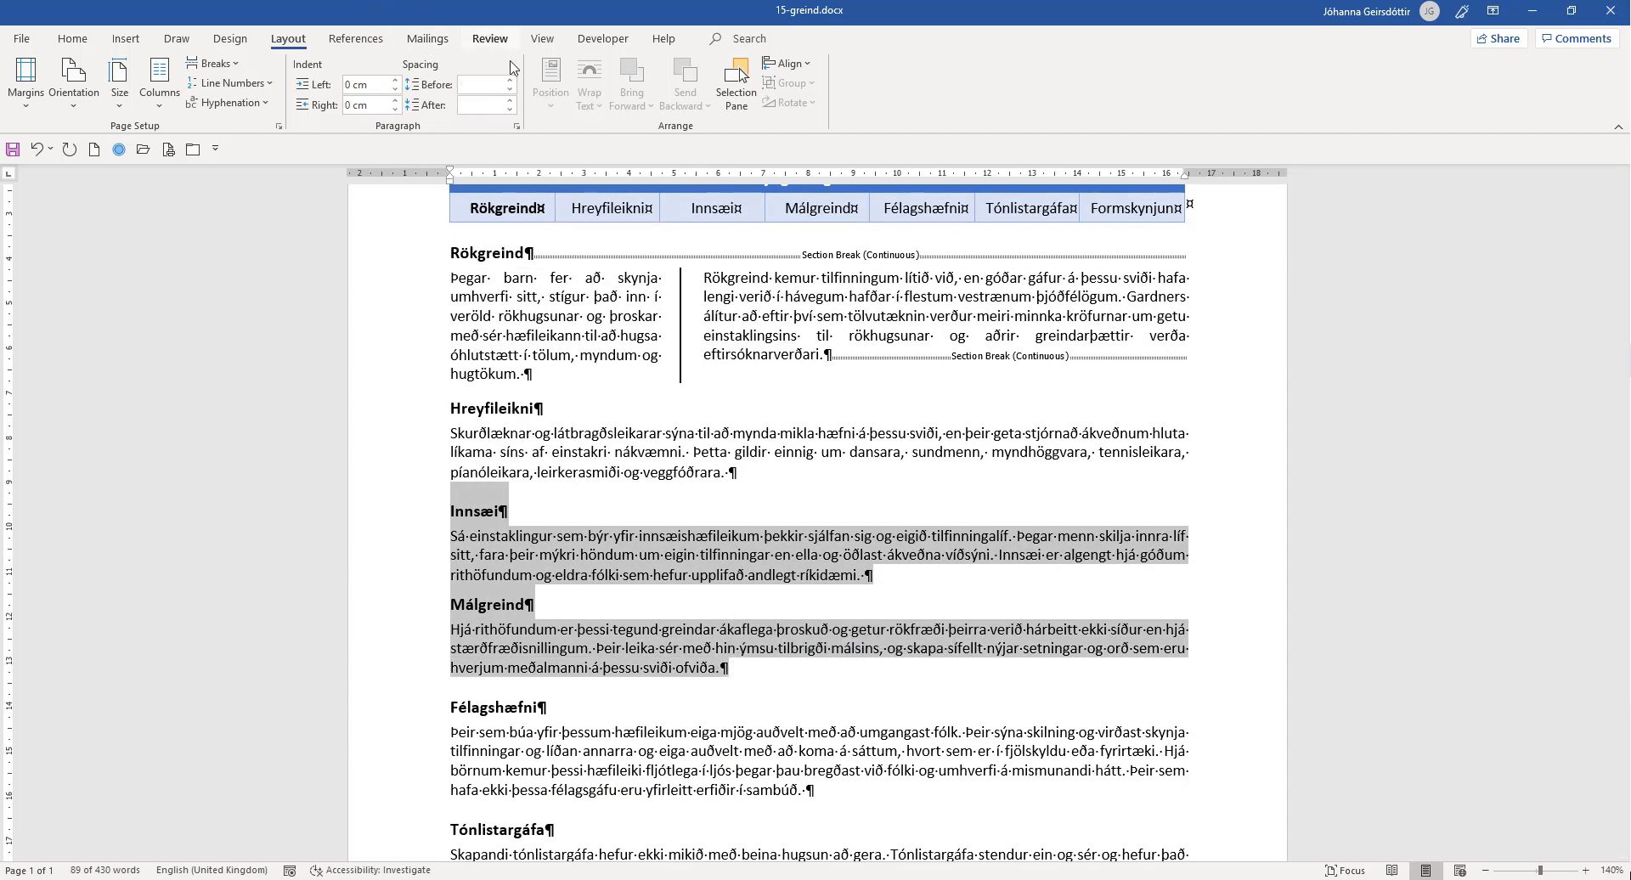
pyautogui.click(167, 108)
pyautogui.click(210, 340)
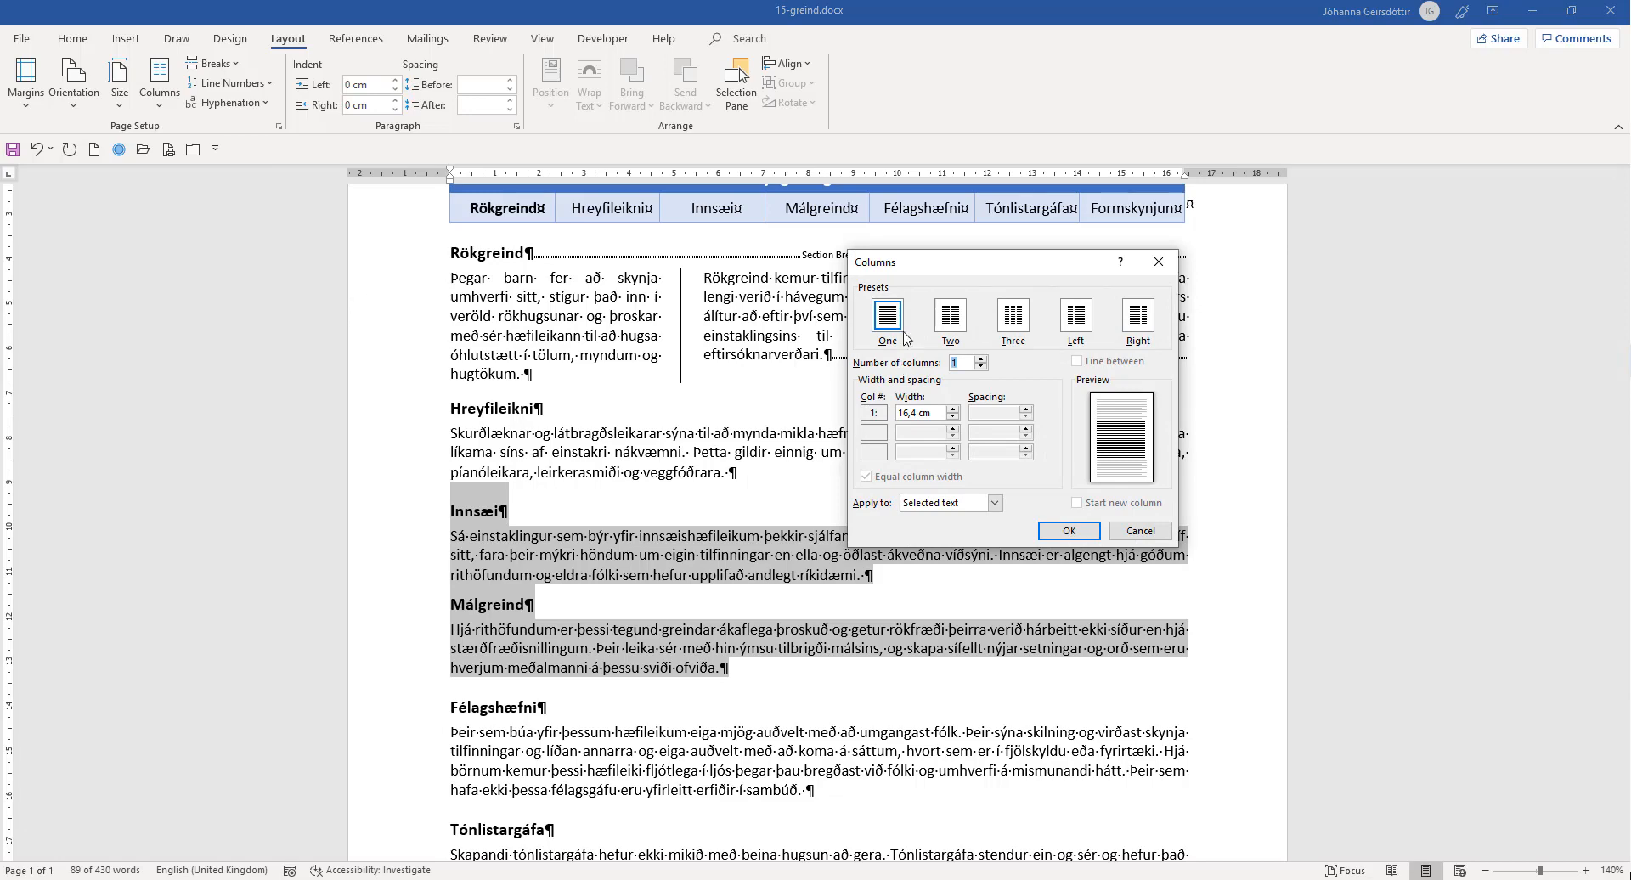
pyautogui.click(952, 316)
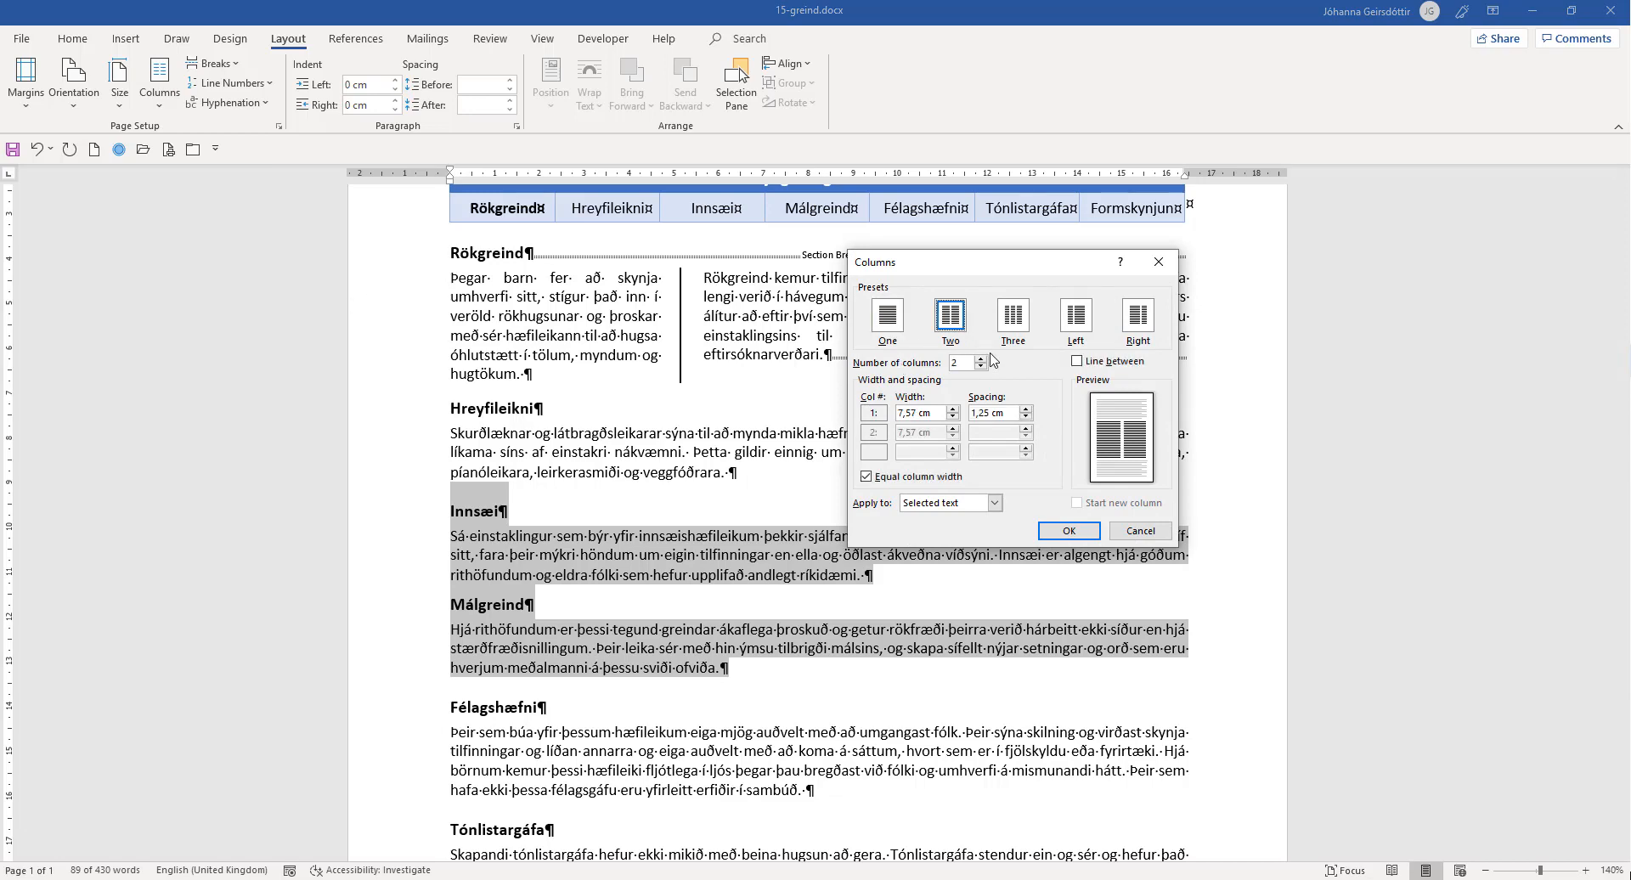
pyautogui.click(1026, 418)
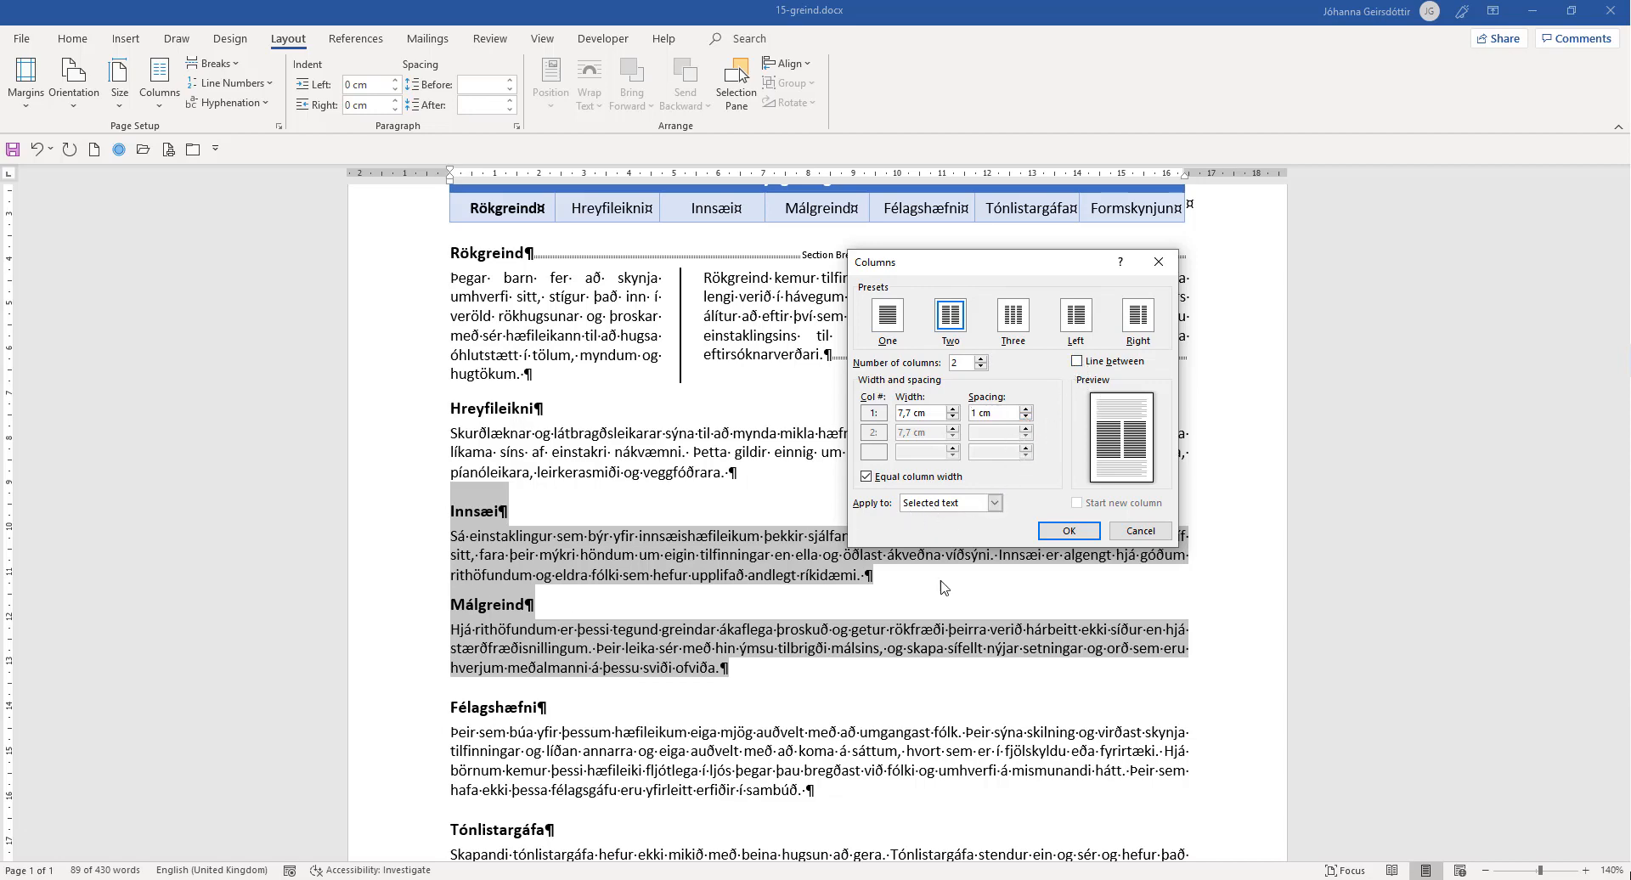
pyautogui.click(1069, 530)
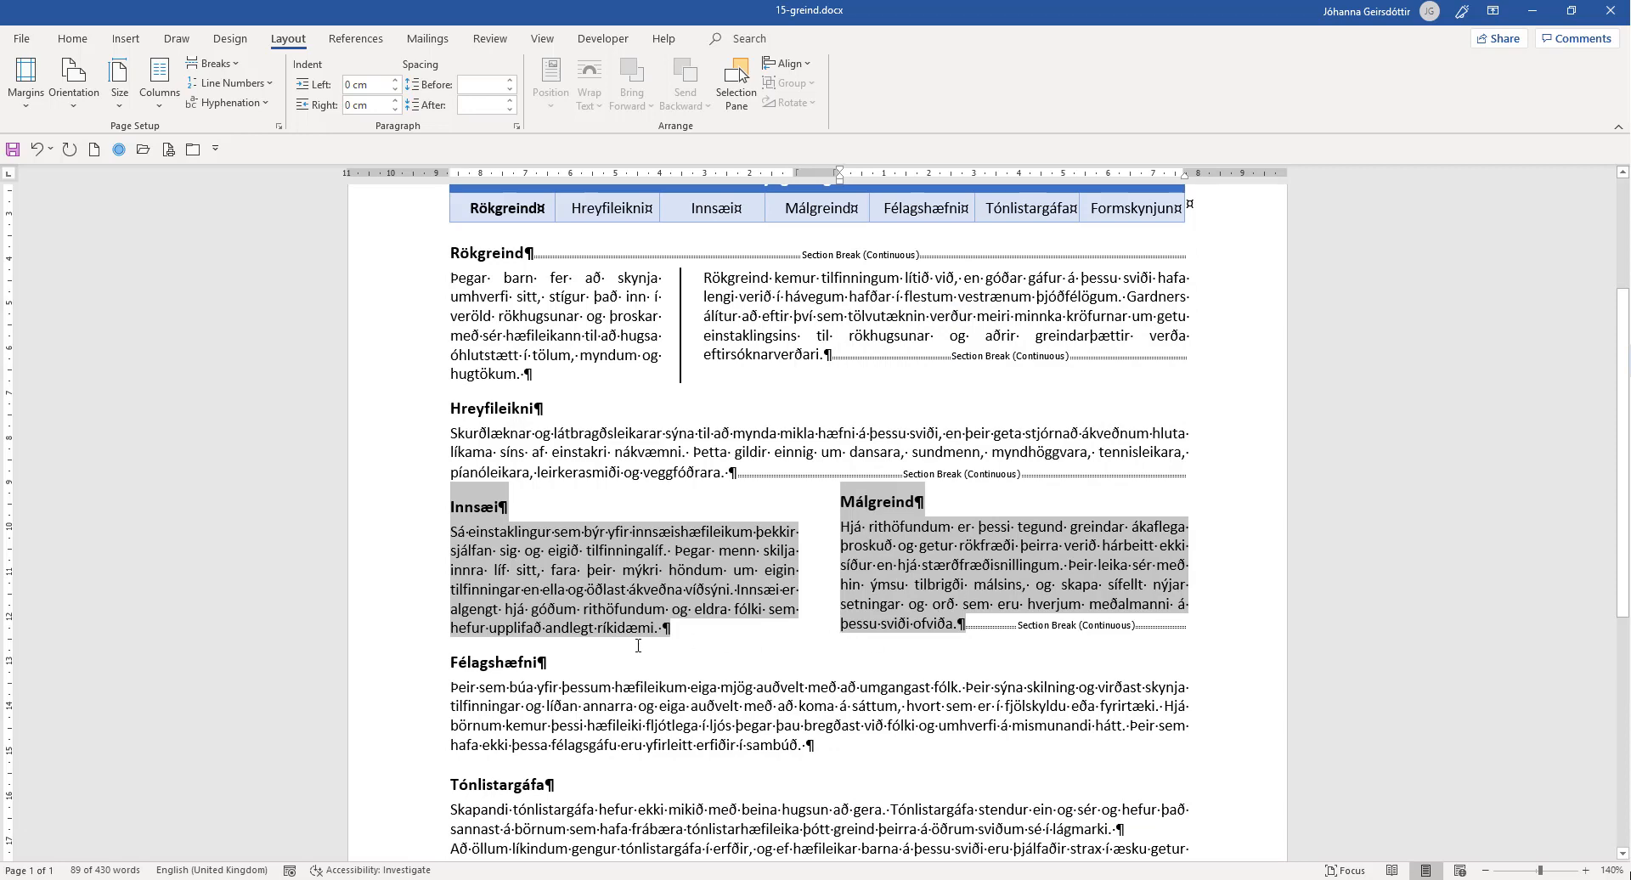
# Format the two paragraphs under the Tónlistargáfa heading with the Right column preset and 1 cm spacing
pyautogui.scroll(-5, 638, 638)
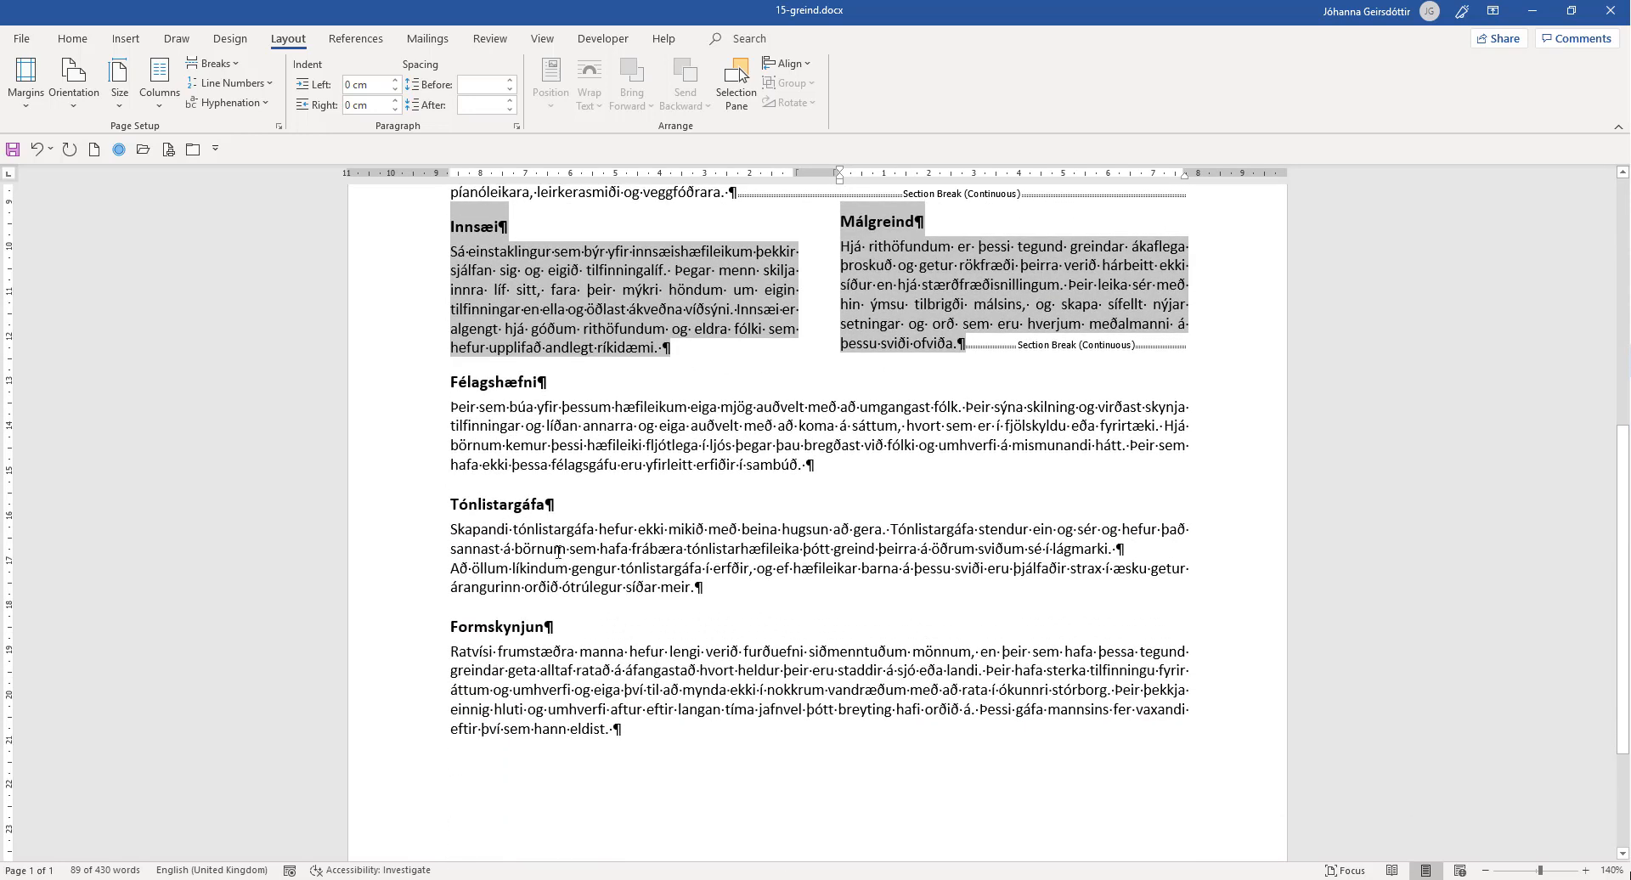
pyautogui.moveTo(420, 528); pyautogui.dragTo(718, 592)
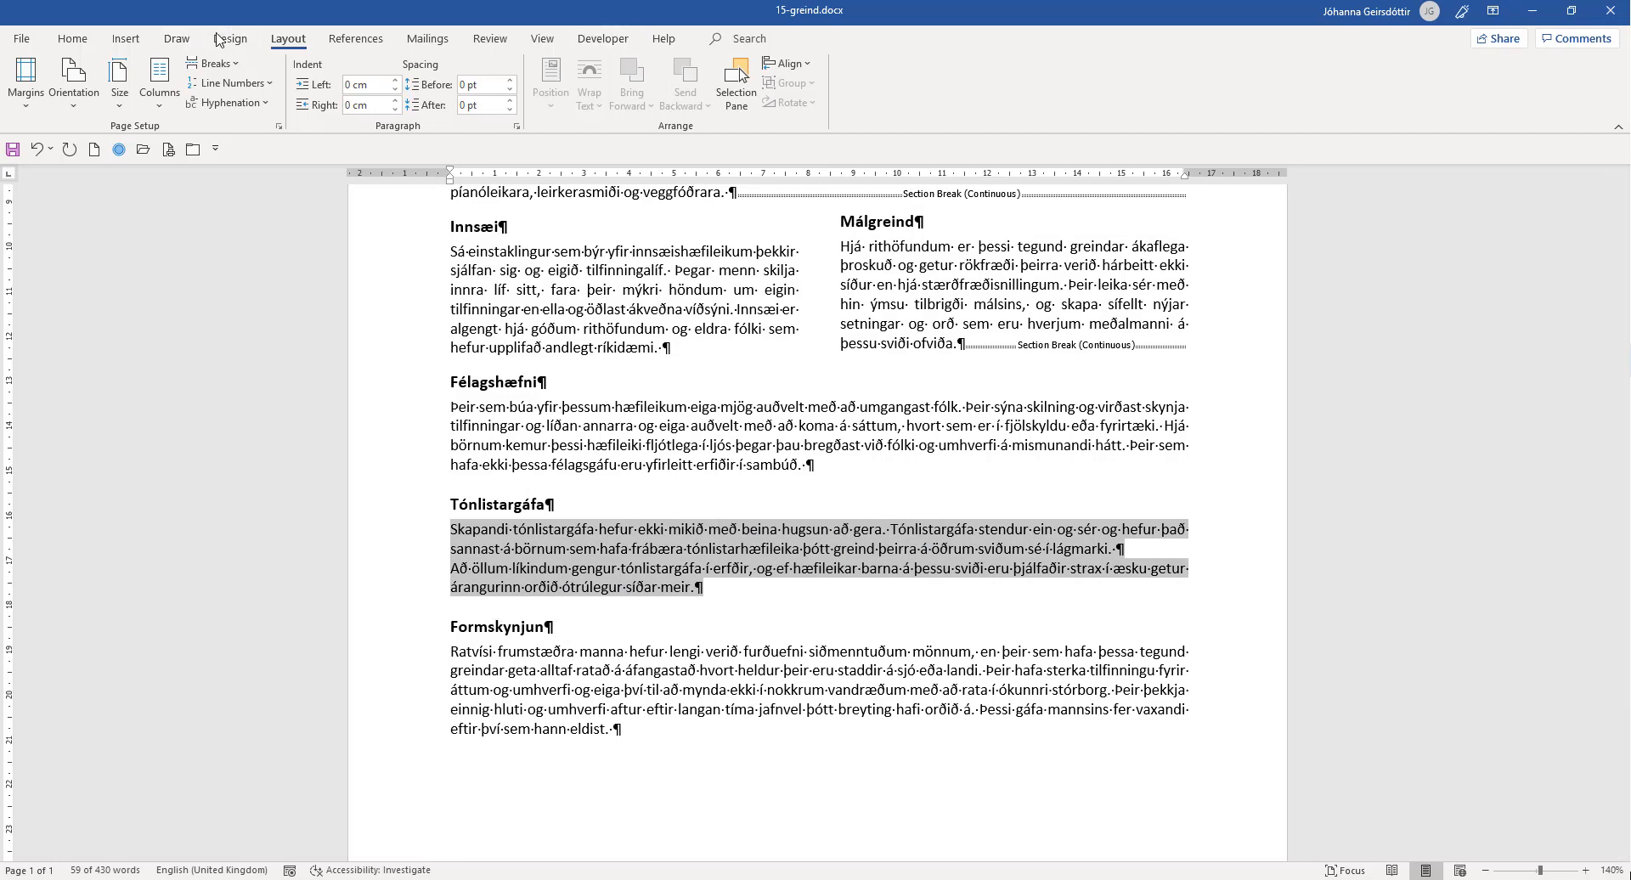
pyautogui.click(159, 85)
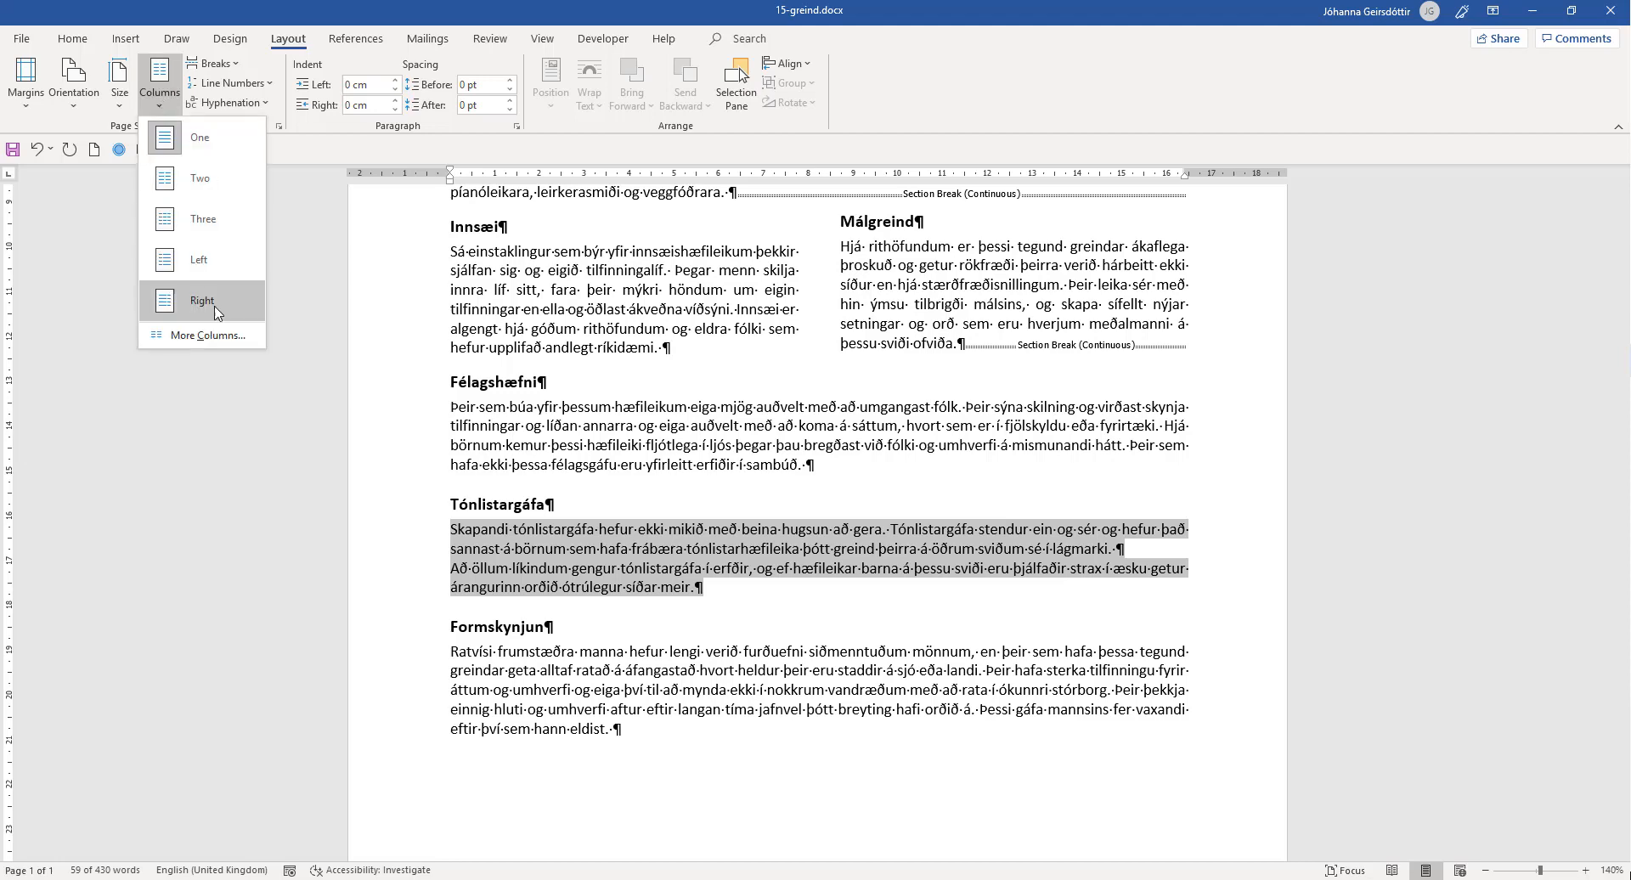
pyautogui.click(211, 337)
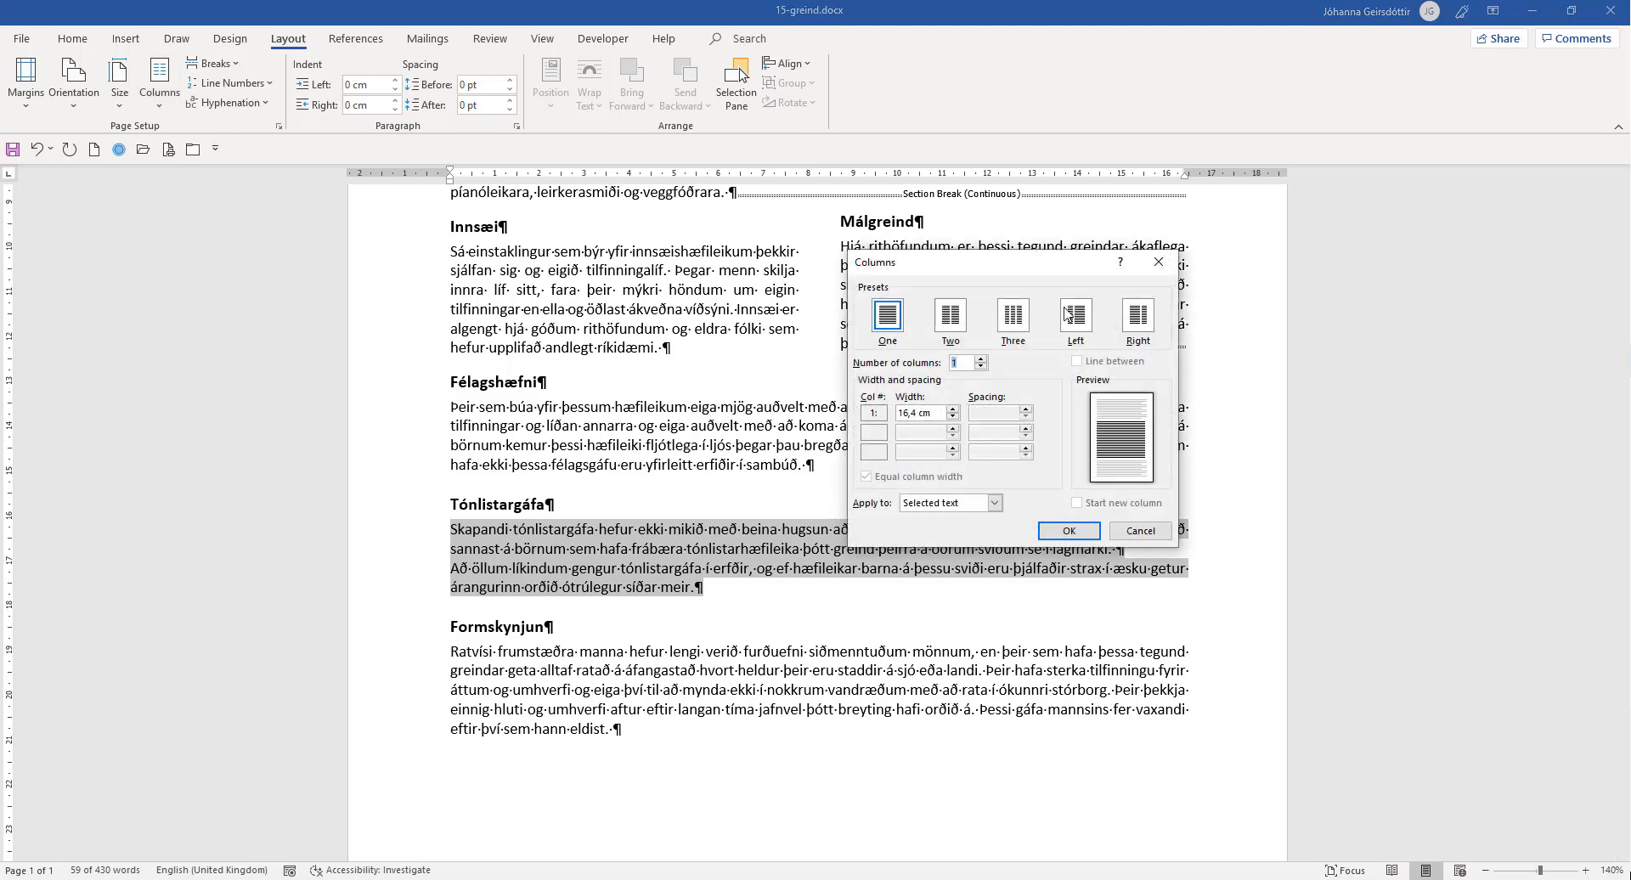
pyautogui.click(1140, 327)
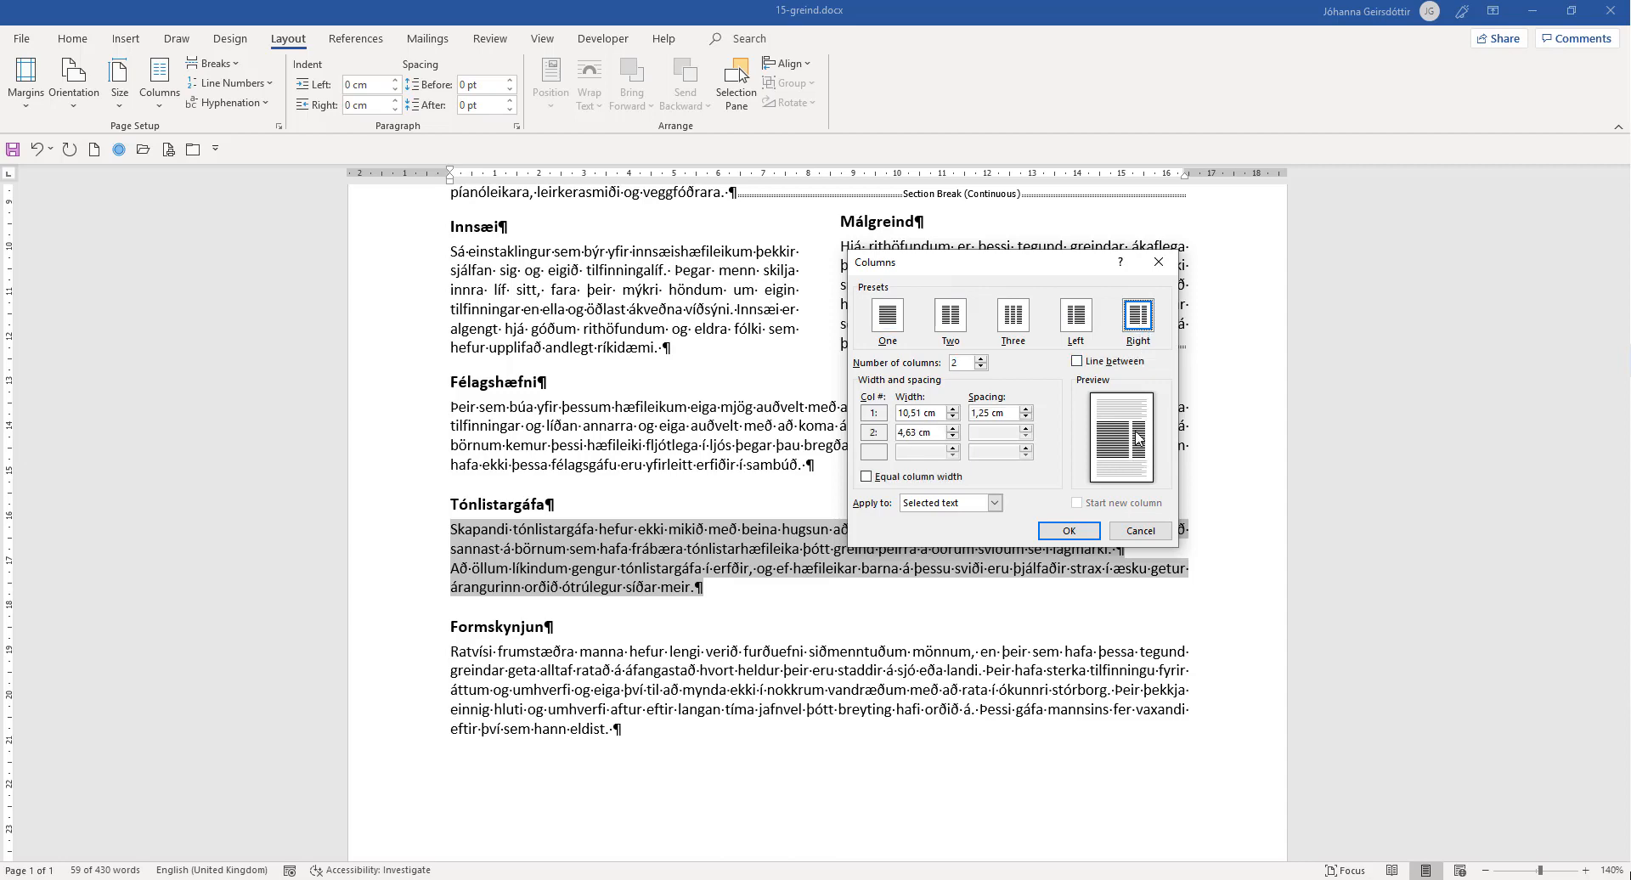
pyautogui.click(1026, 417)
pyautogui.click(1069, 531)
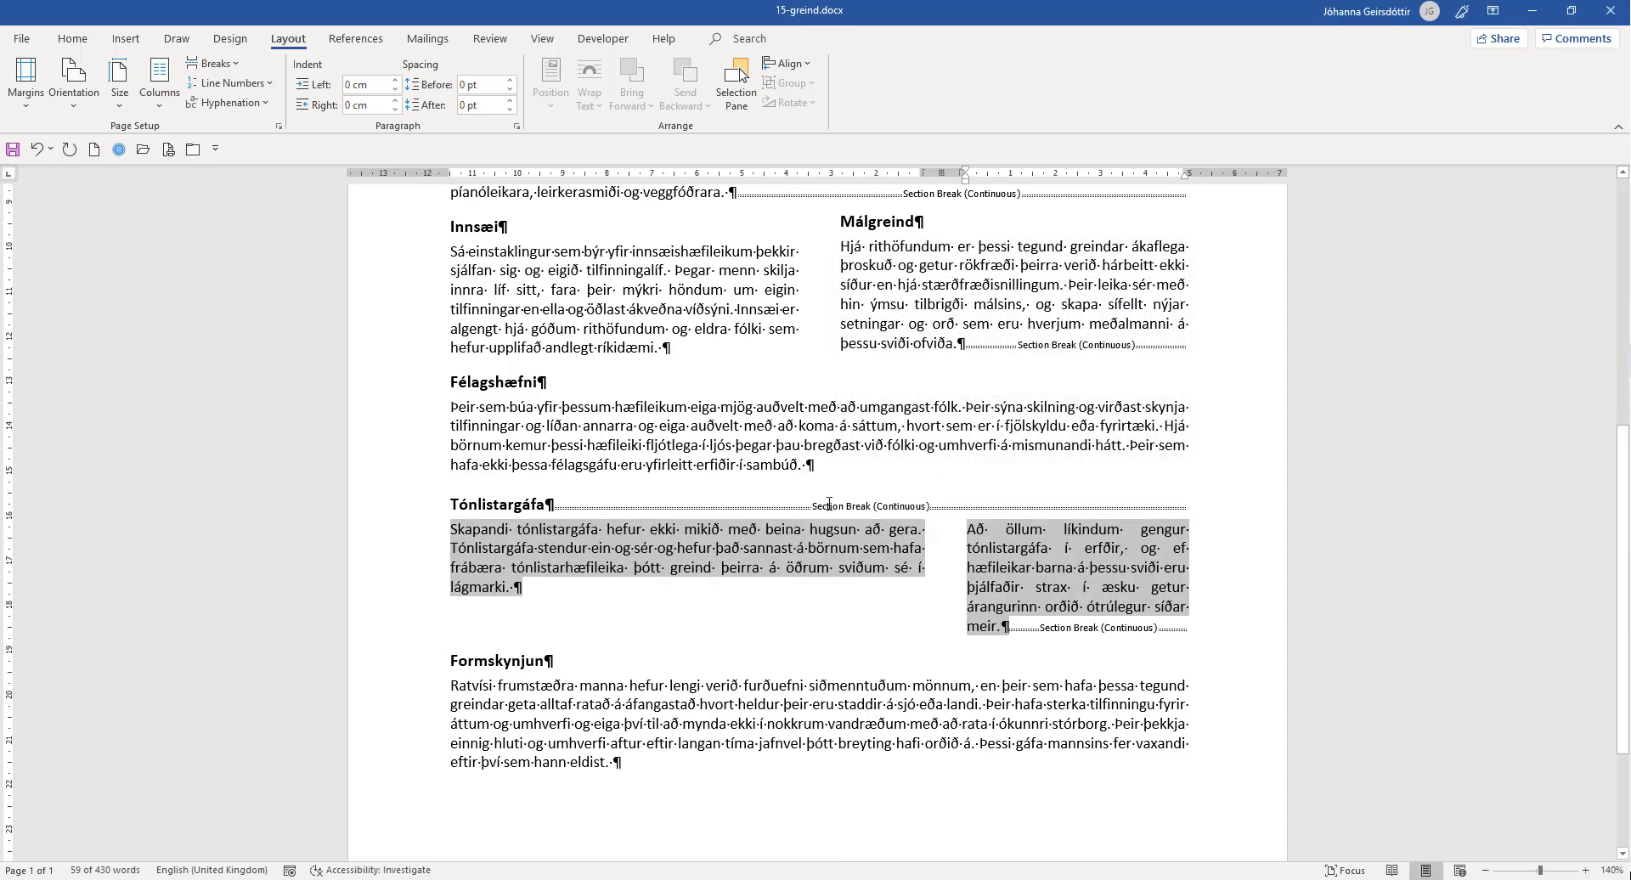
# Insert optional hyphens in the first Rökgreind column, splitting the words as um-hverfi and óhlut-stætt
pyautogui.scroll(5, 994, 517)
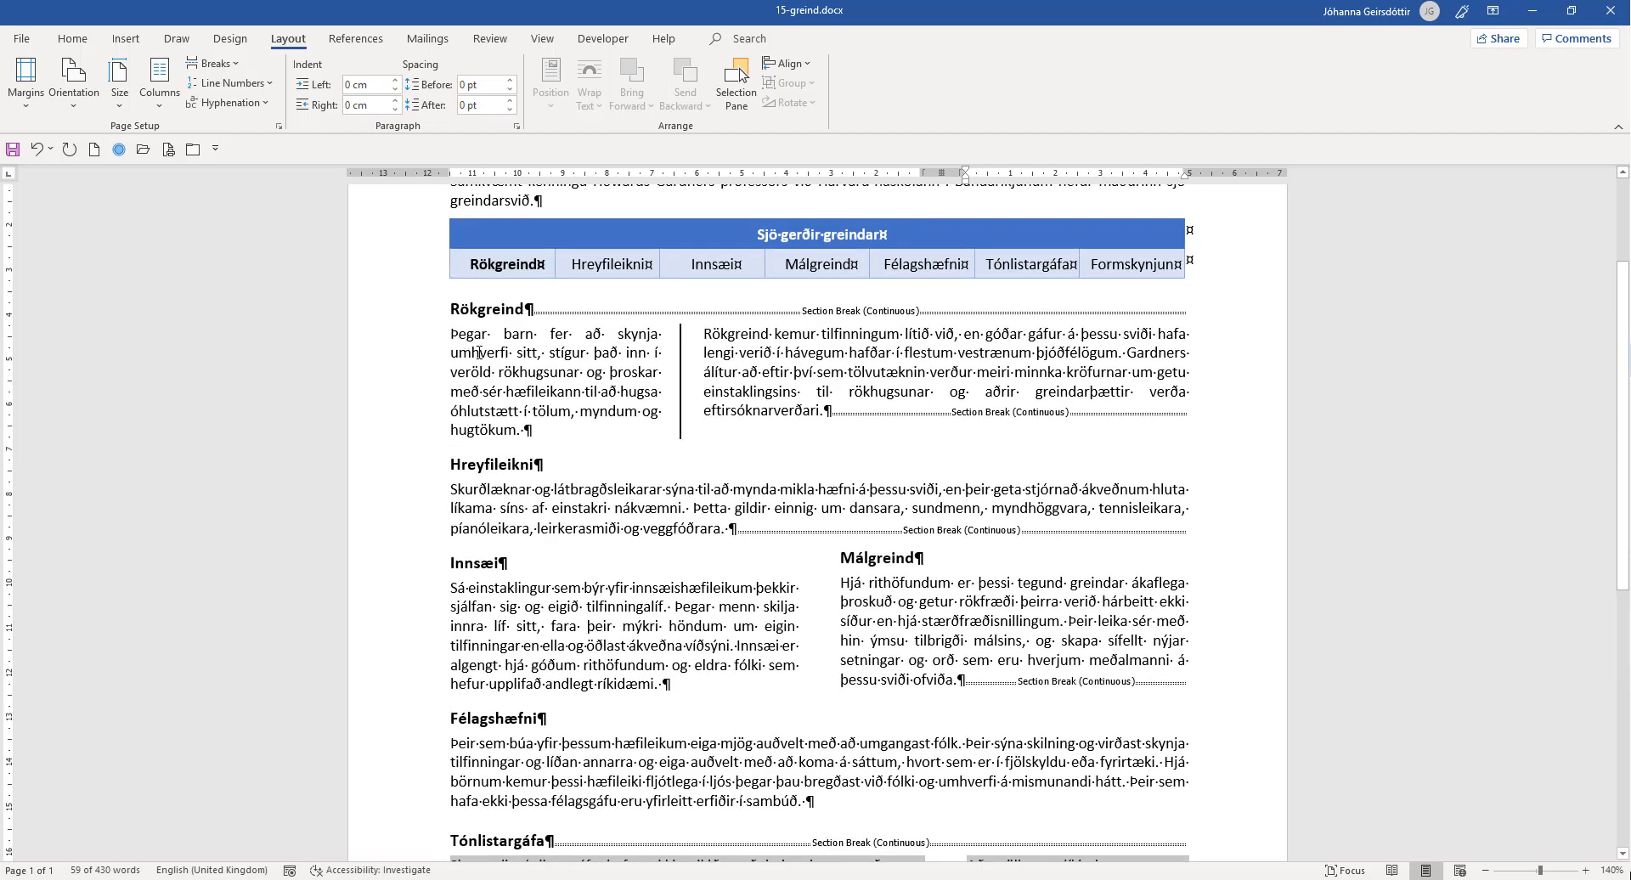
pyautogui.scroll(1, 516, 345)
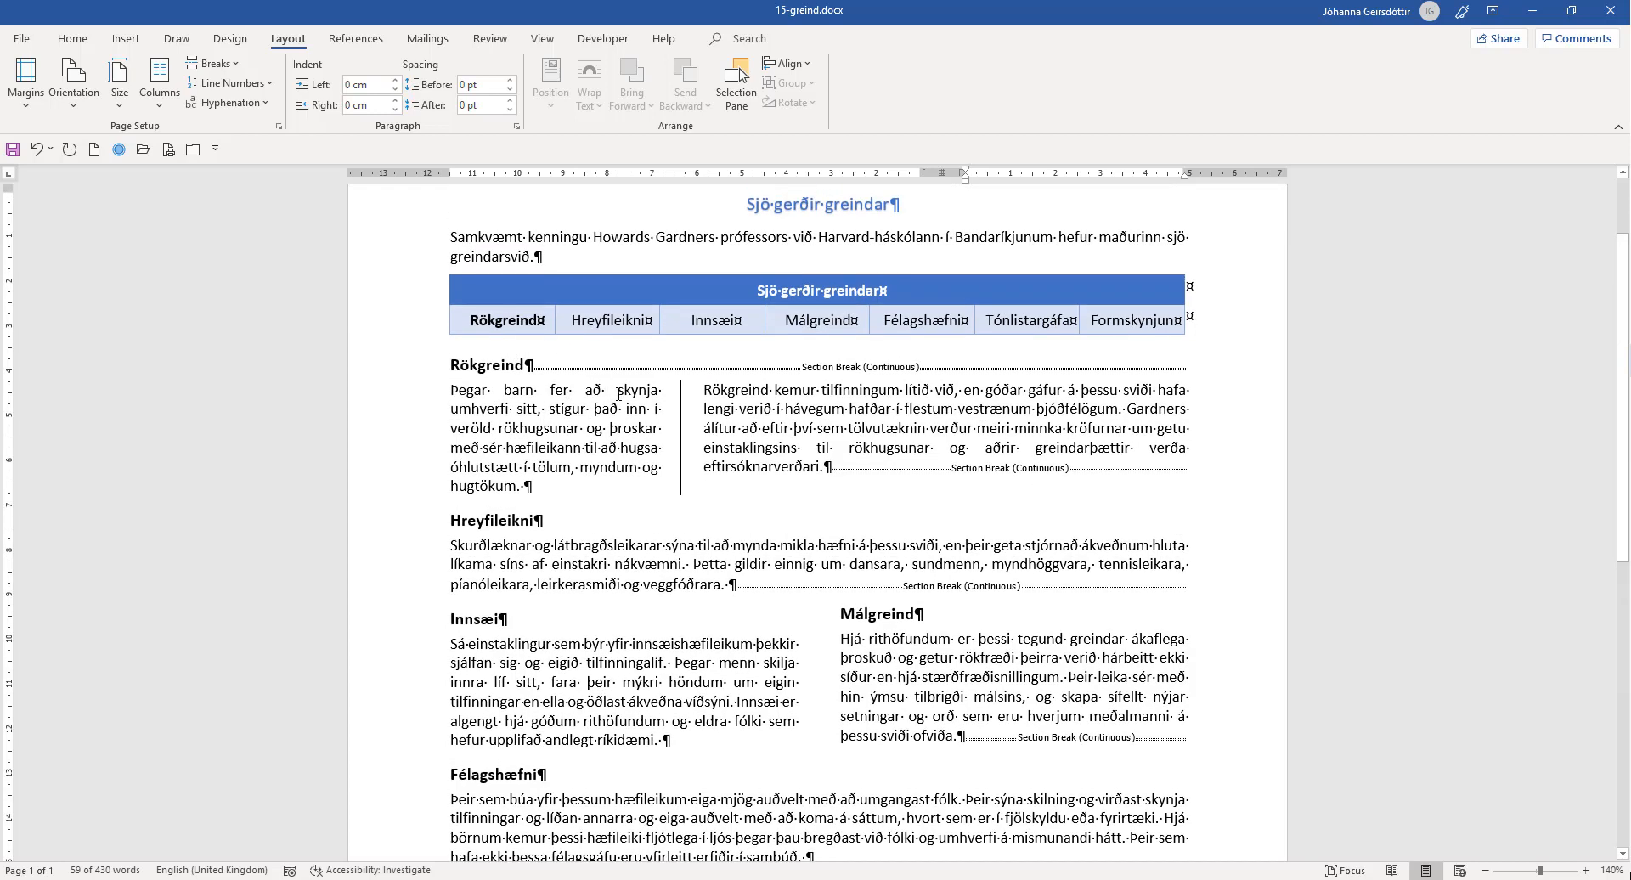
pyautogui.click(473, 409)
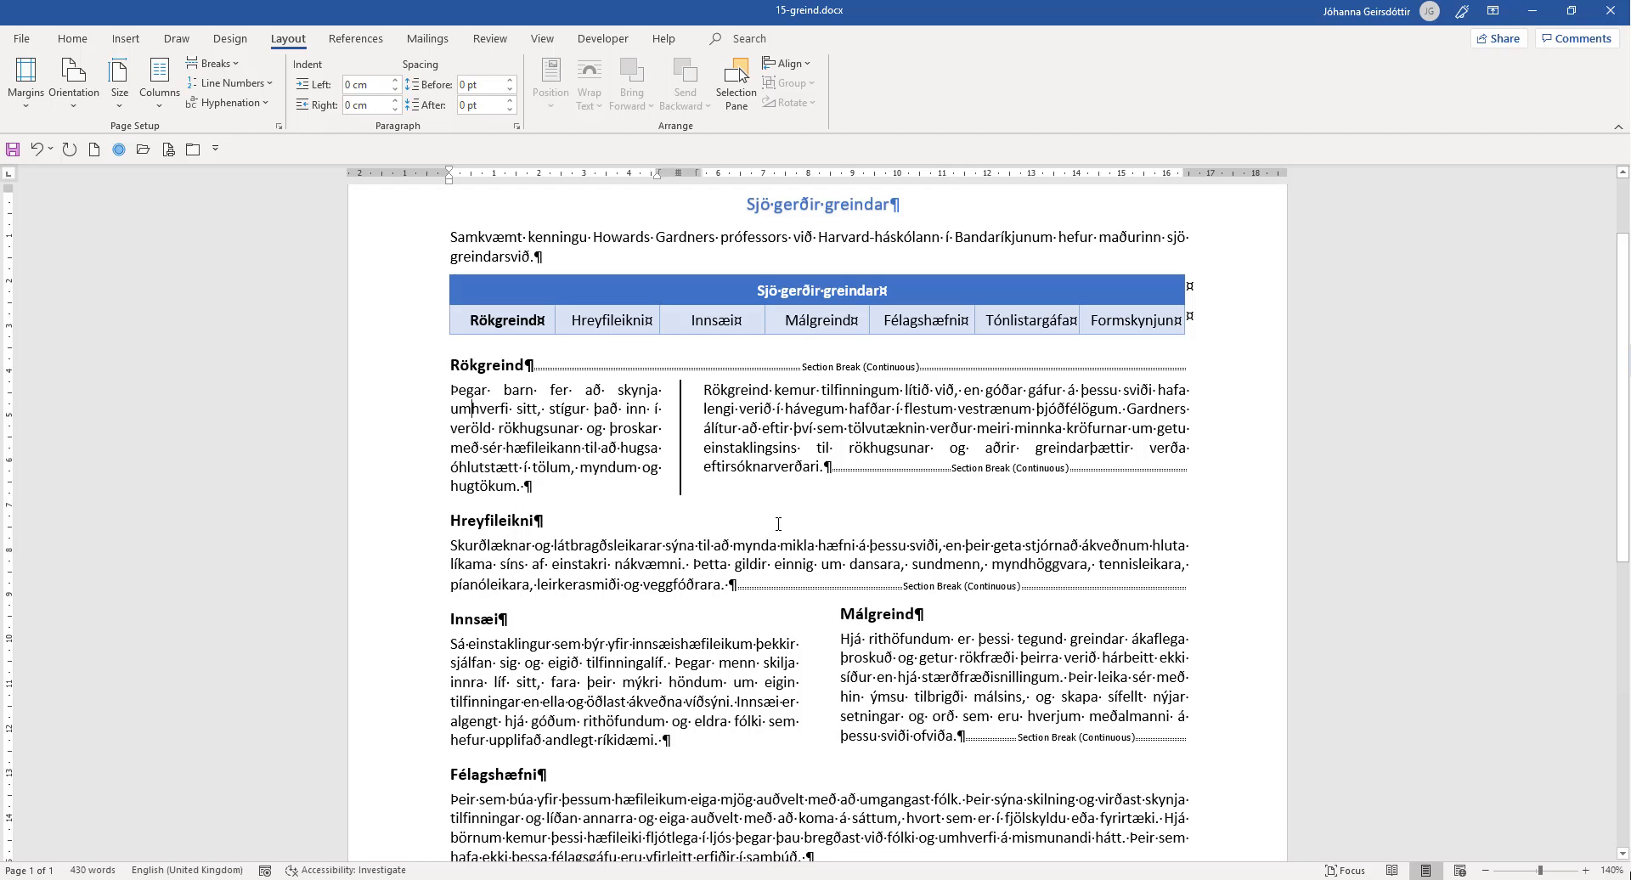
pyautogui.hotkey('ctrl', '-')
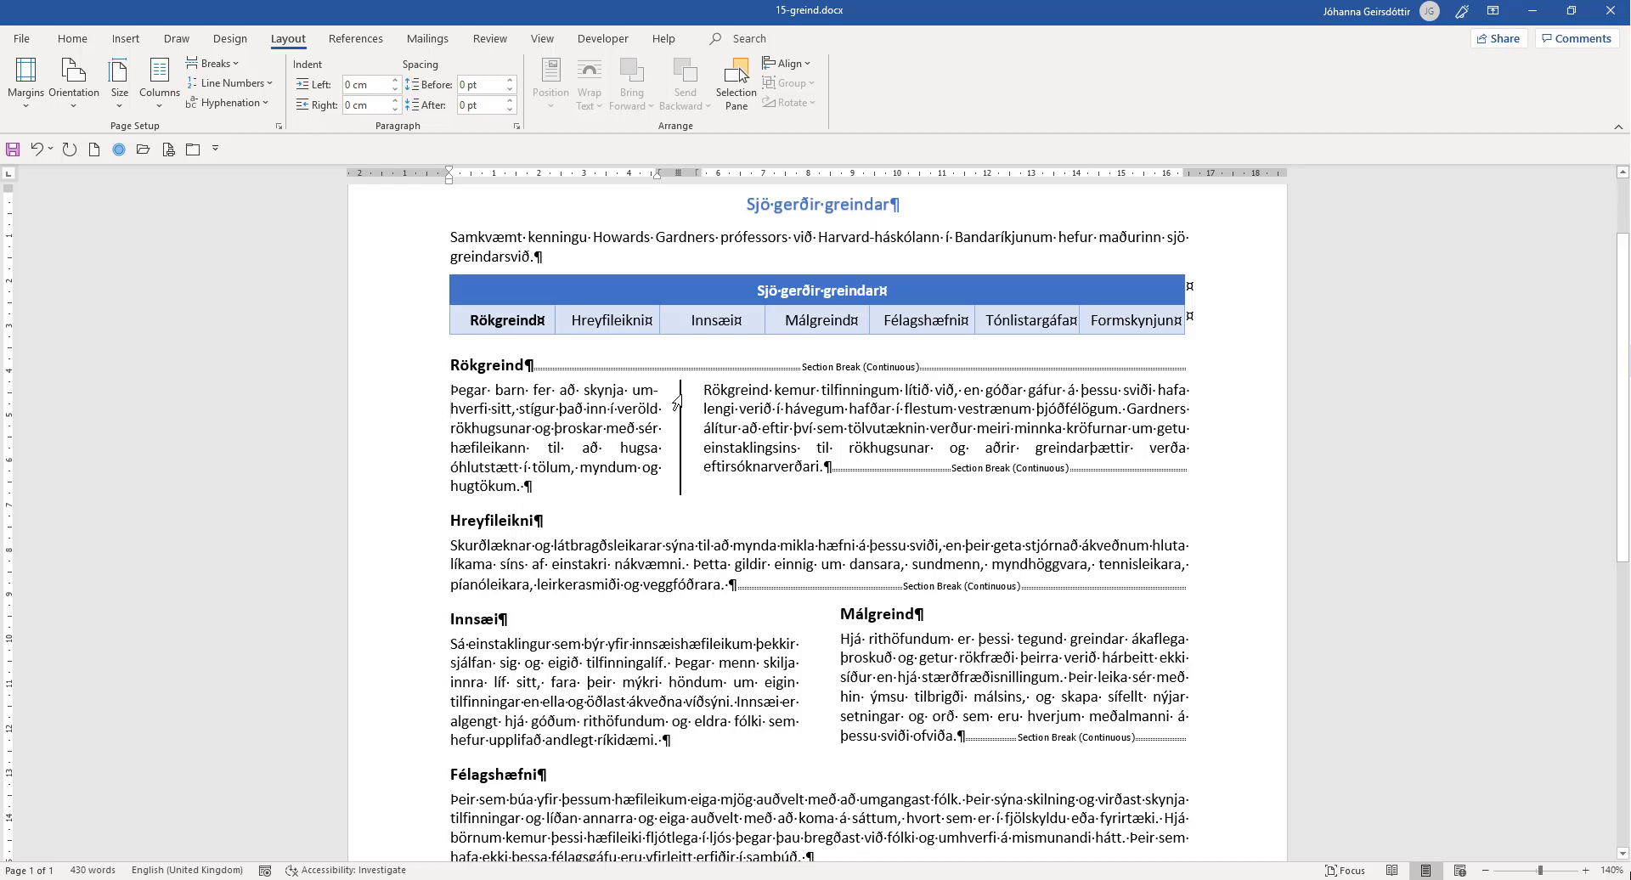
pyautogui.click(487, 466)
pyautogui.write('-')
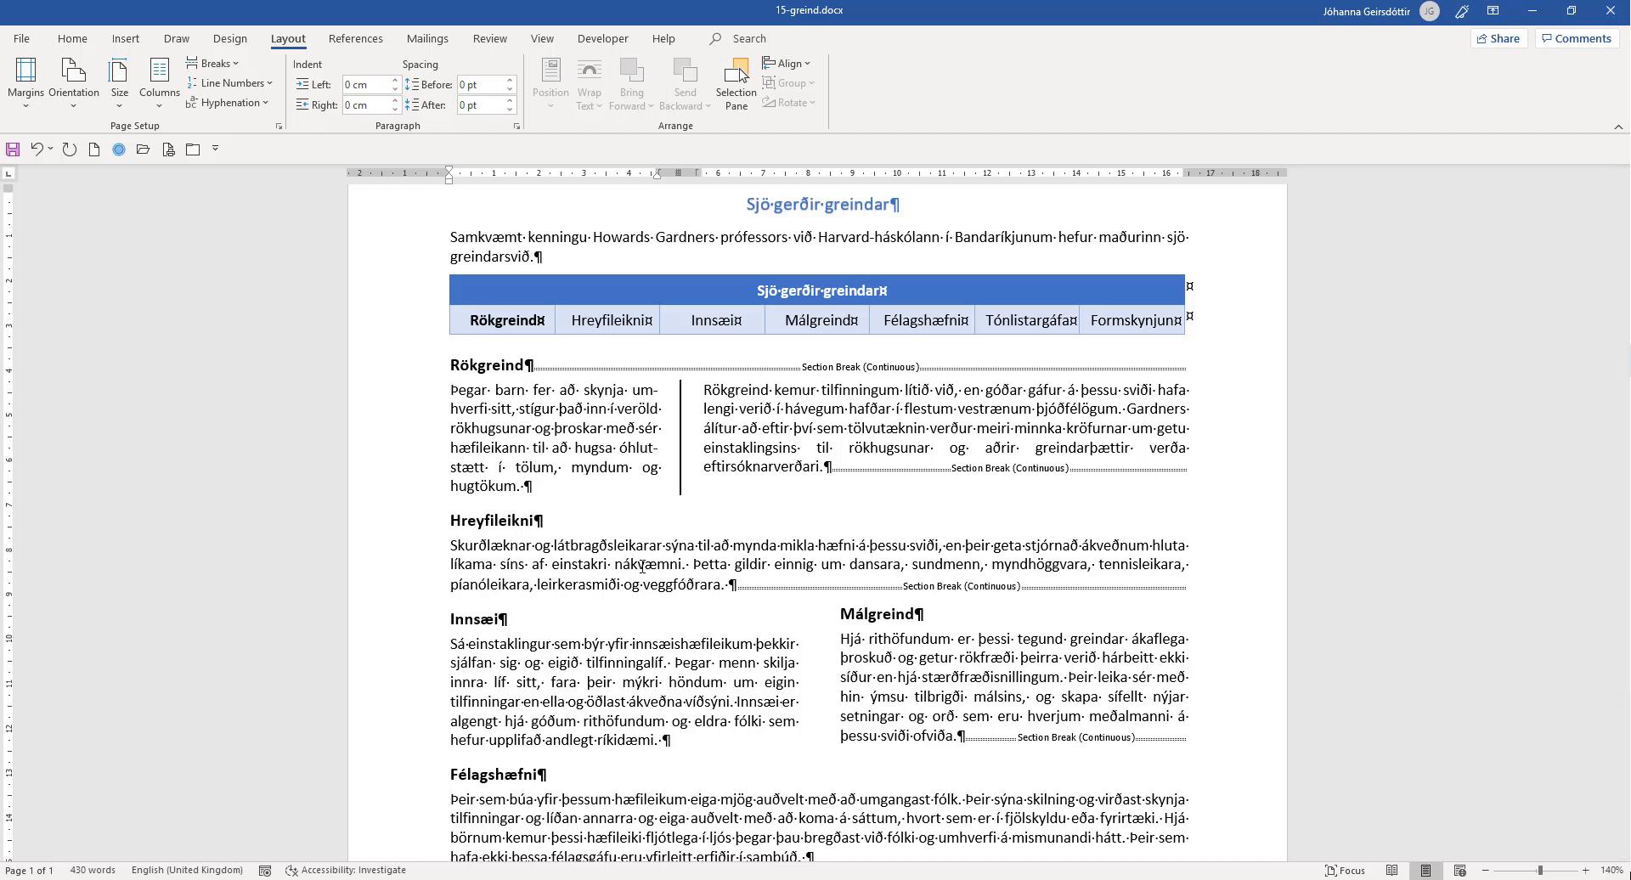
# Zoom the document to page width and insert optional hyphens in the Rökgreind text, splitting hug-tökum and eftirsóknar-verðari
pyautogui.click(542, 40)
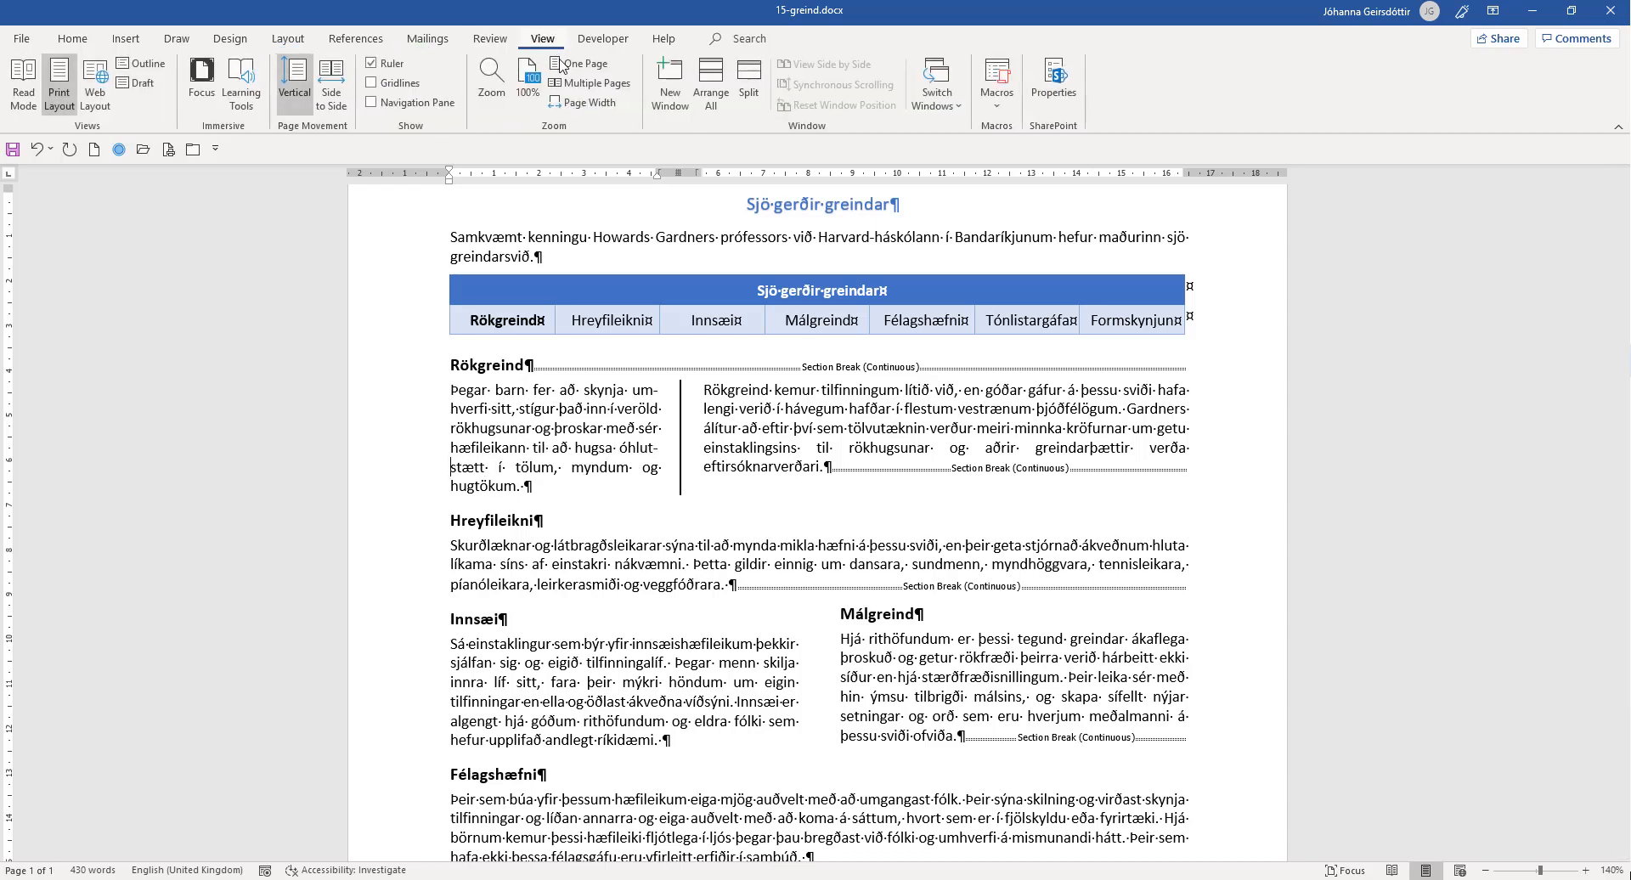
pyautogui.click(587, 102)
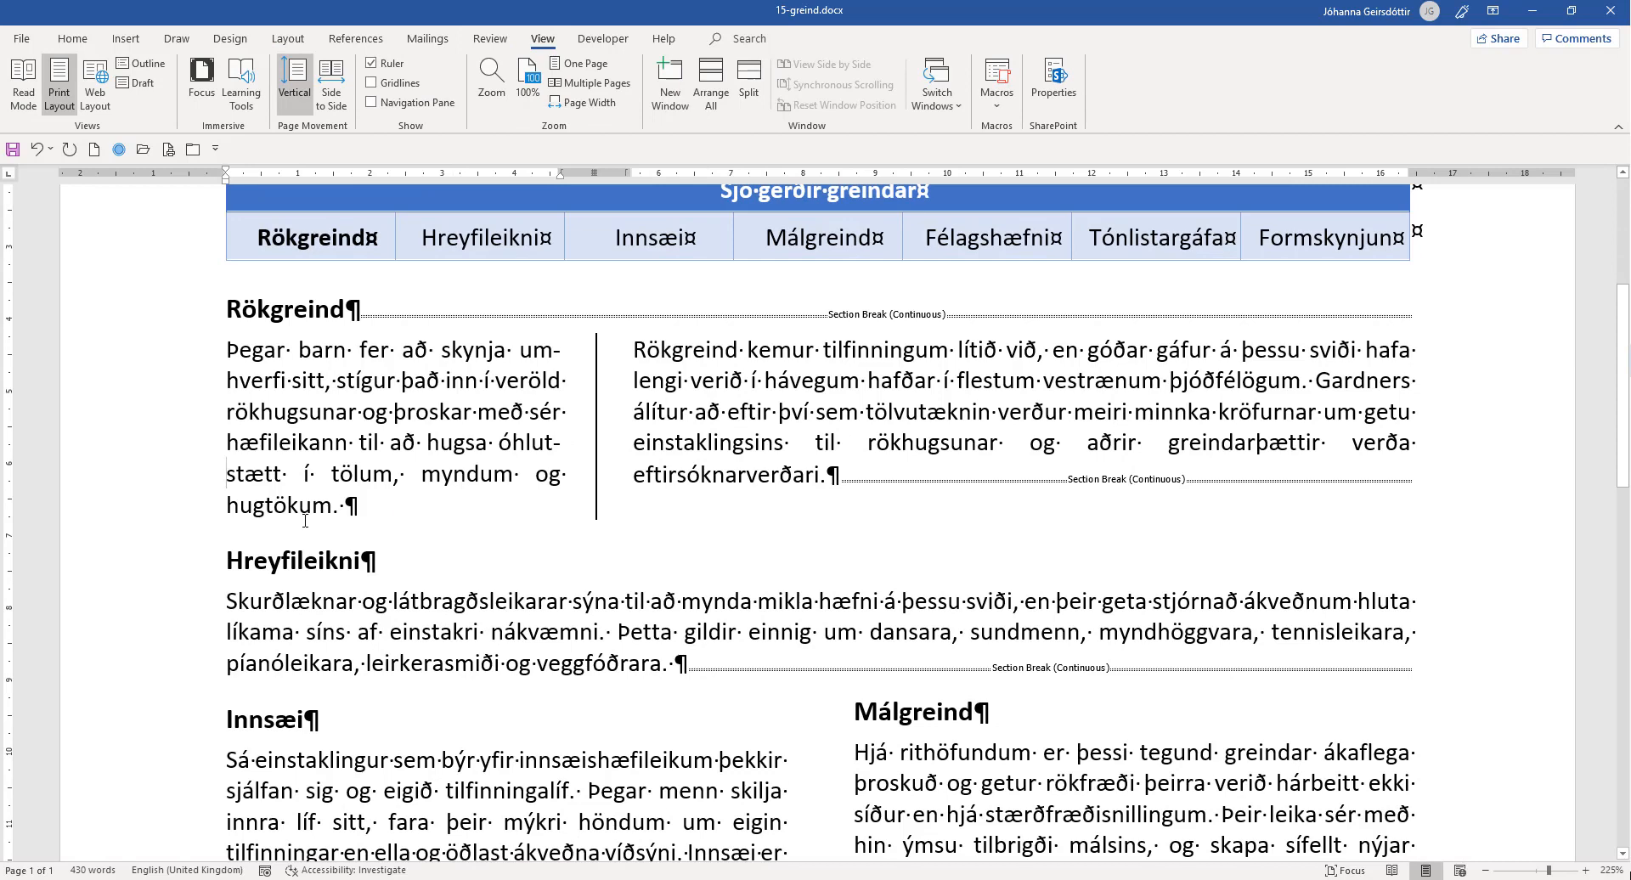
pyautogui.click(266, 503)
pyautogui.write('-')
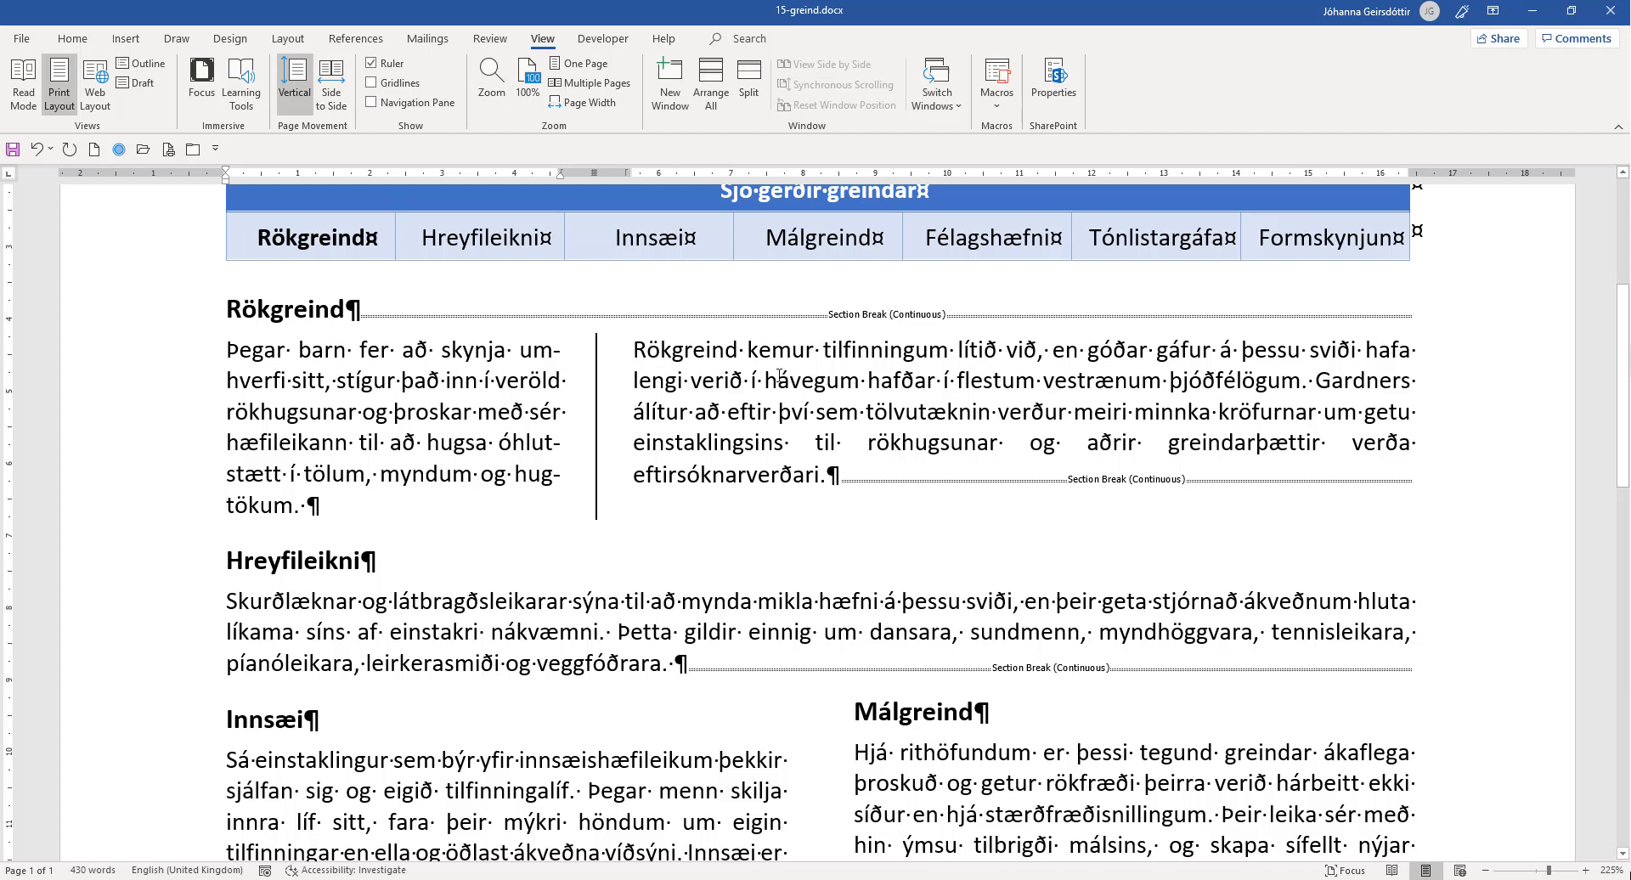
pyautogui.click(746, 476)
pyautogui.write('-')
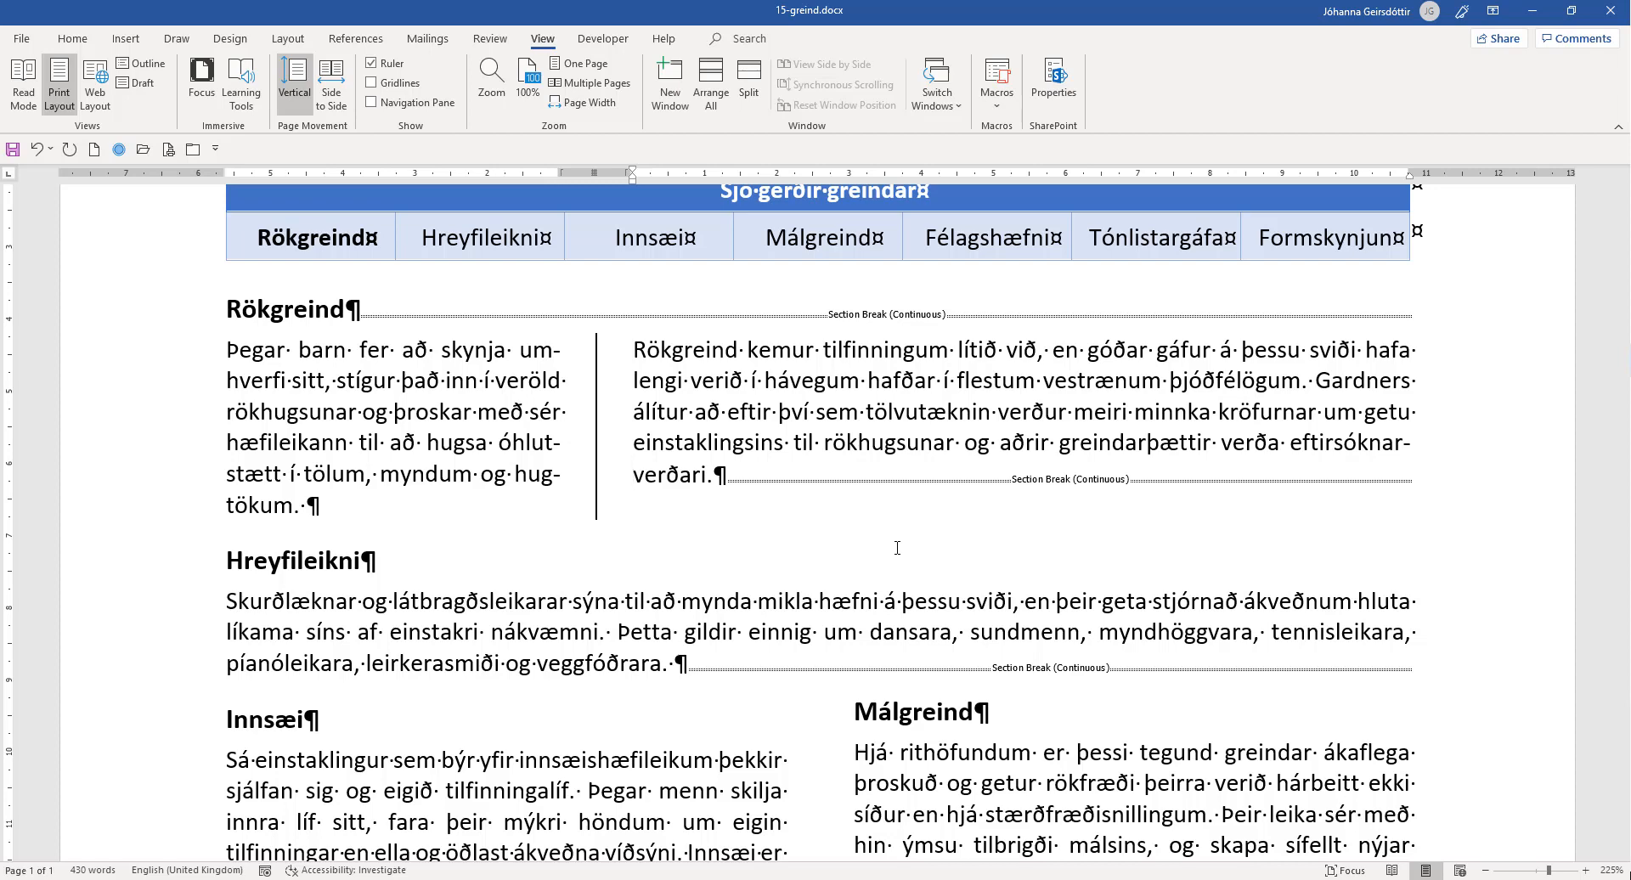
# Insert optional hyphens splitting tilfinn-ingar in the Innsæi paragraph and setn-ingar in the Málgreind paragraph
pyautogui.scroll(-3, 824, 546)
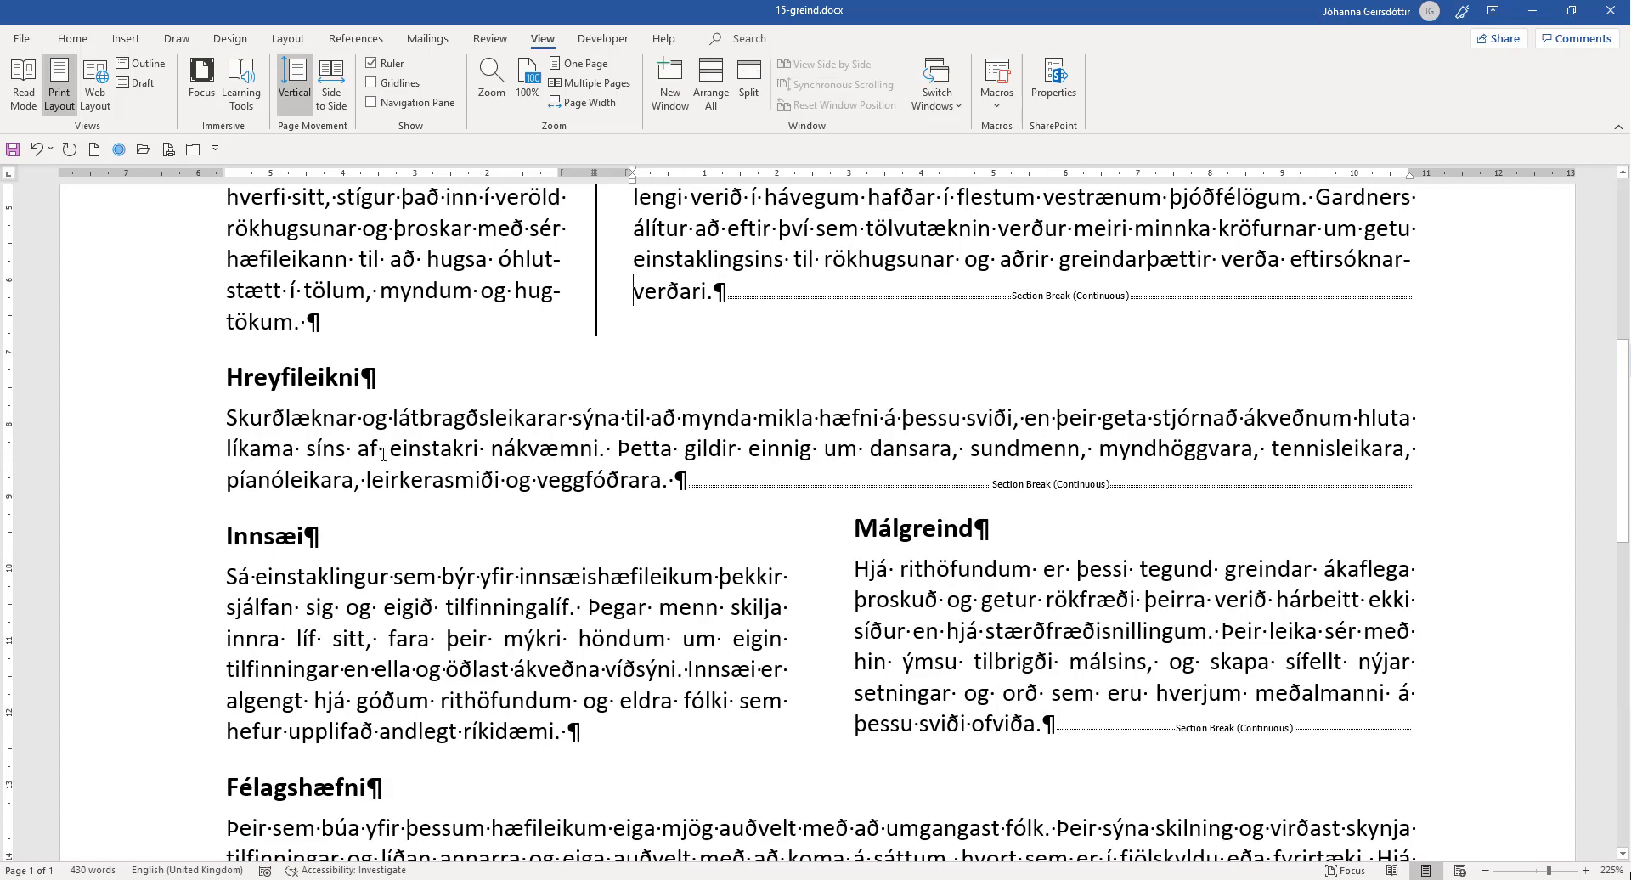
pyautogui.scroll(-3, 383, 454)
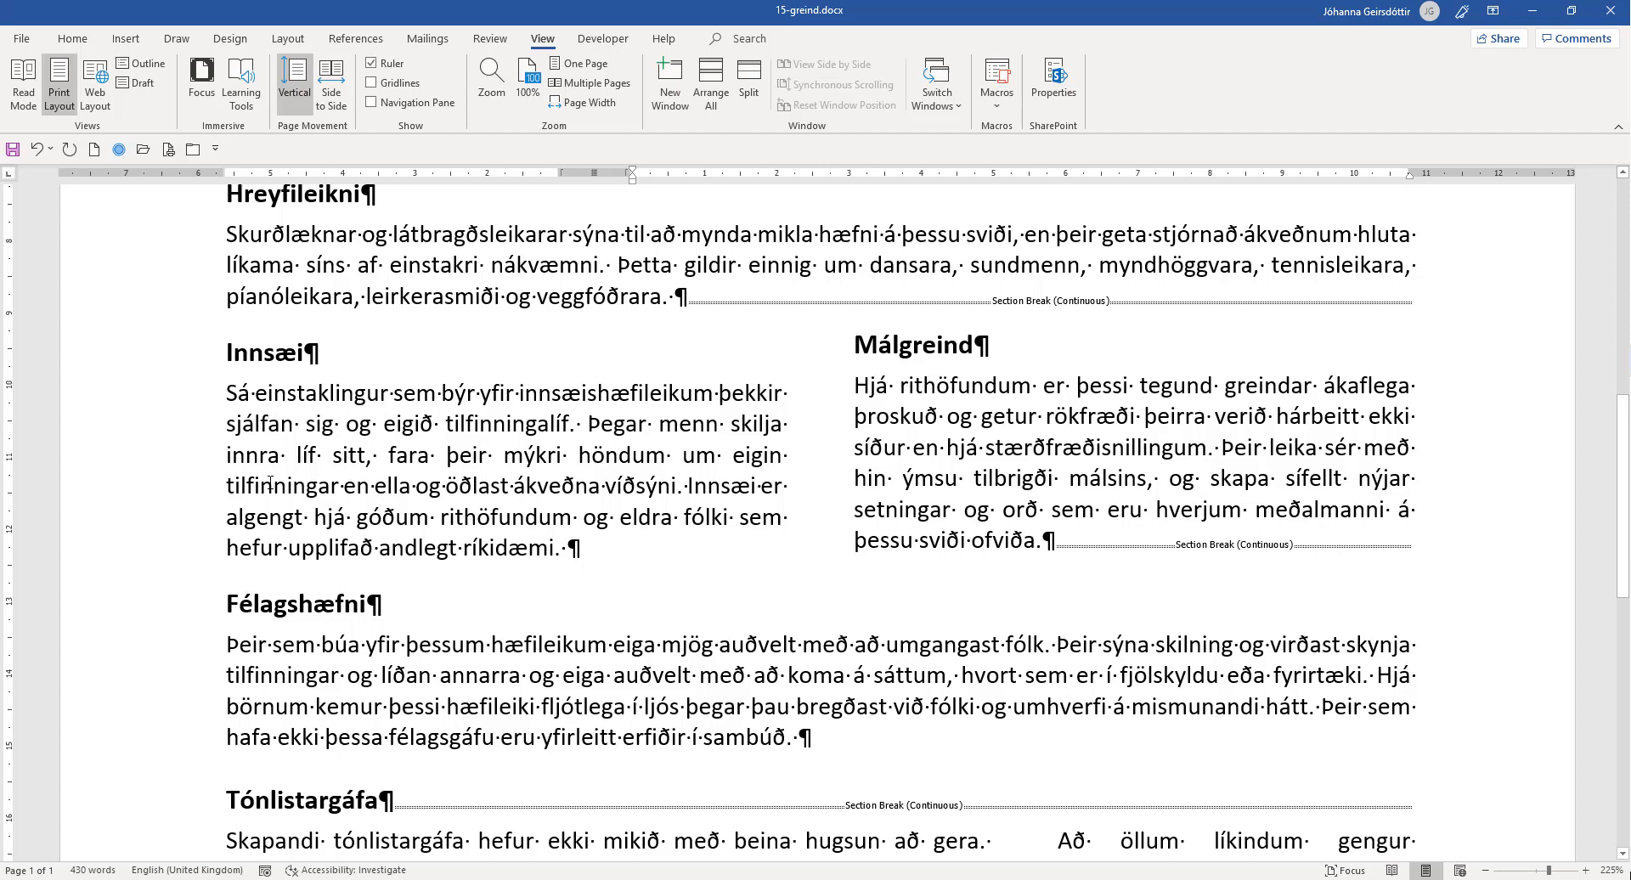
pyautogui.scroll(-2, 447, 497)
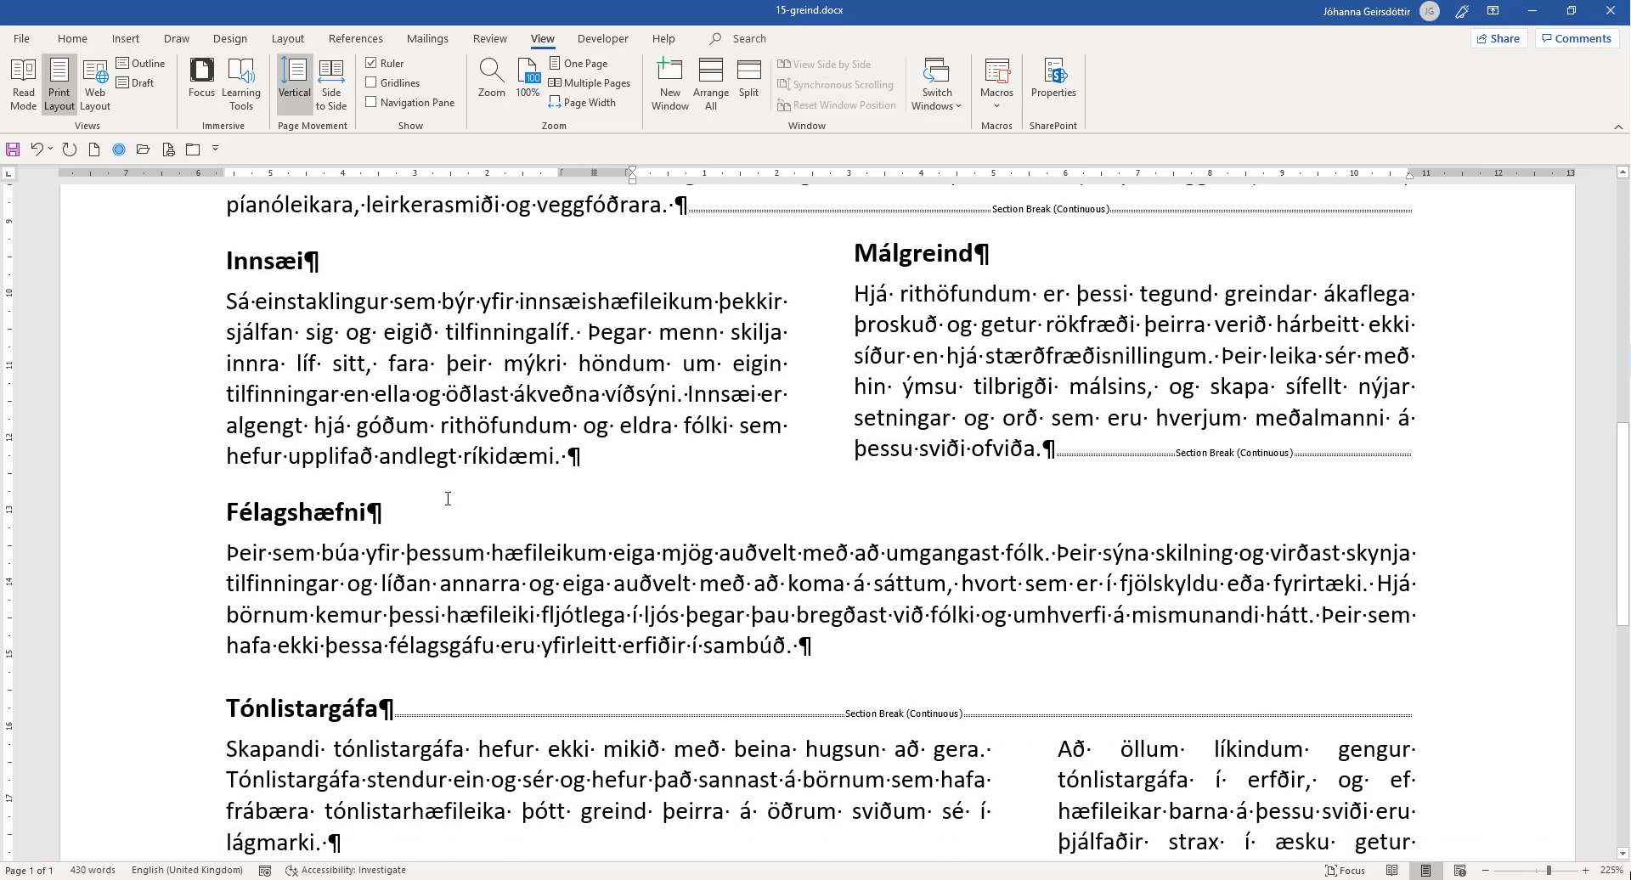
pyautogui.scroll(-2, 448, 498)
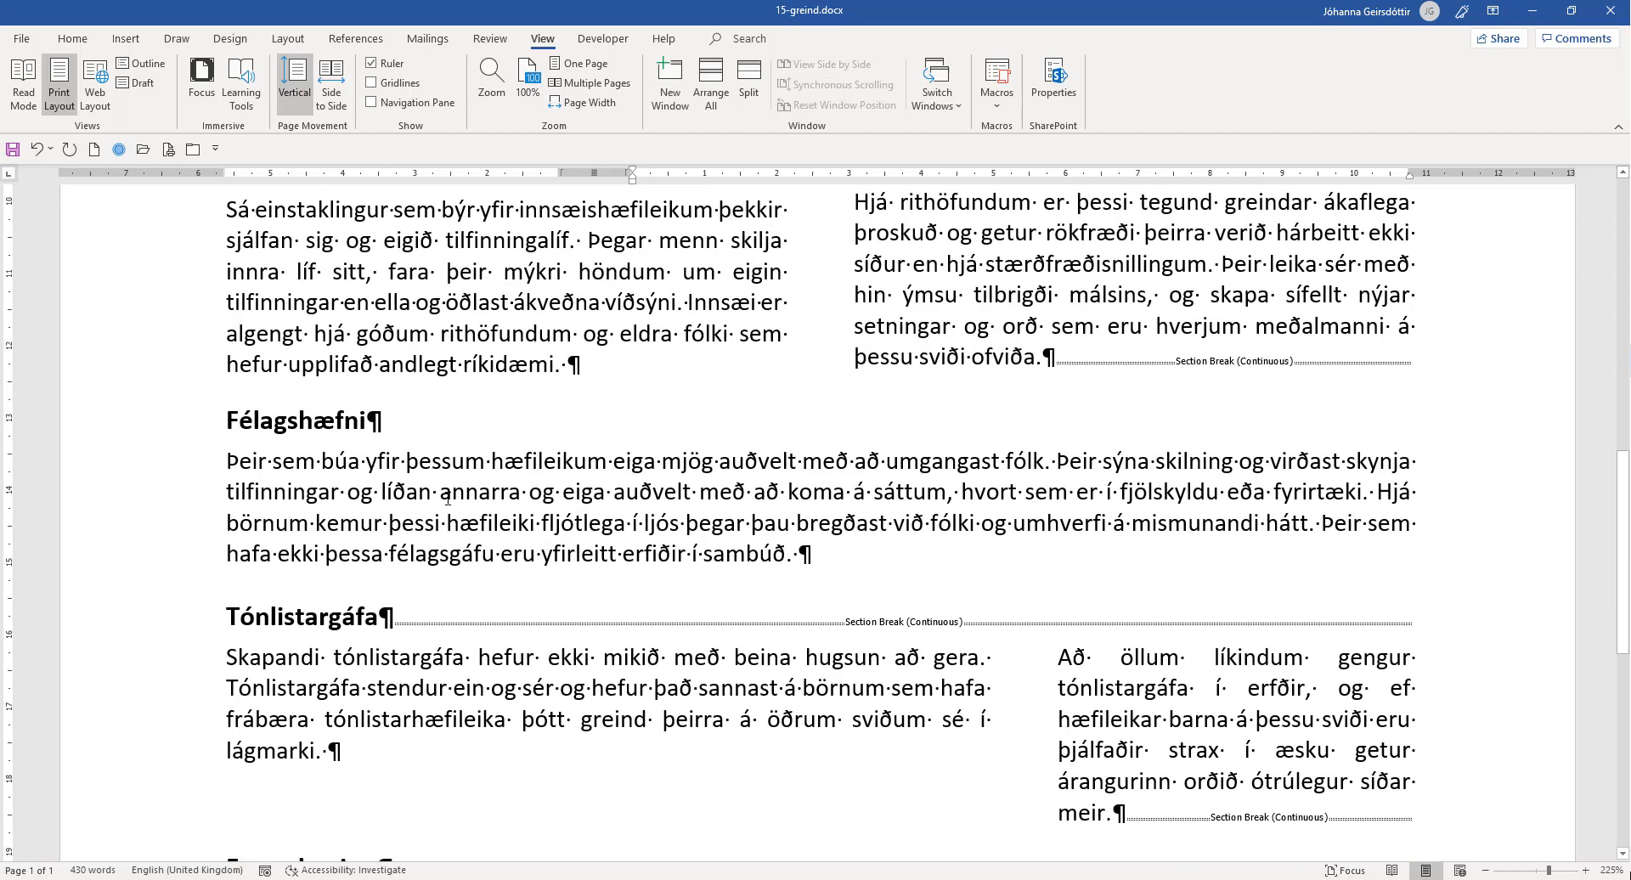
pyautogui.click(289, 304)
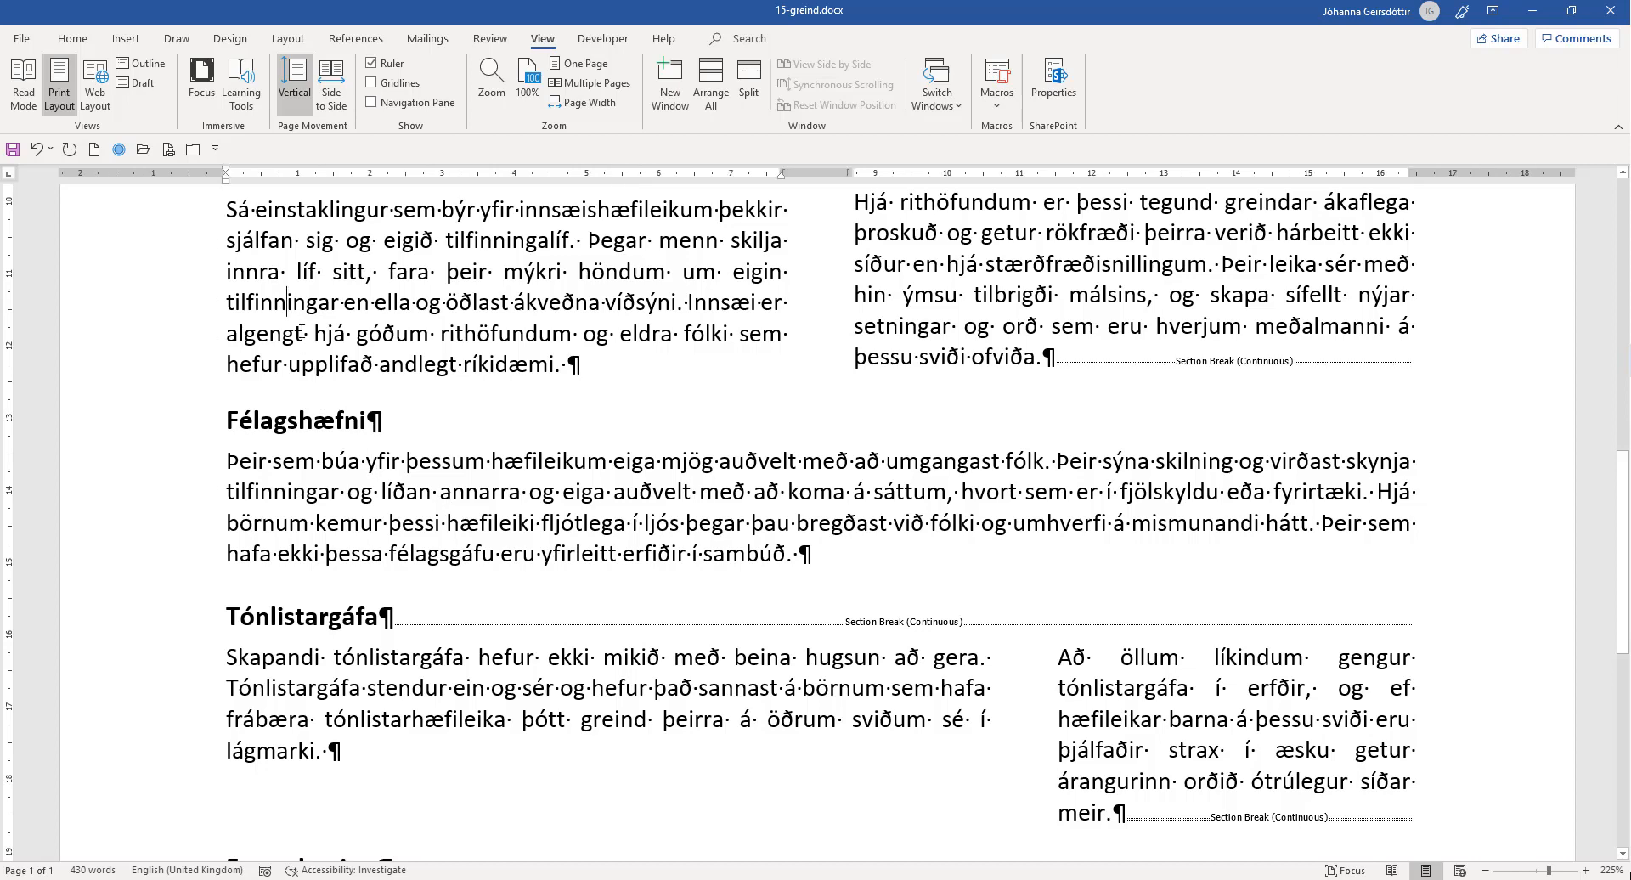
pyautogui.write('-')
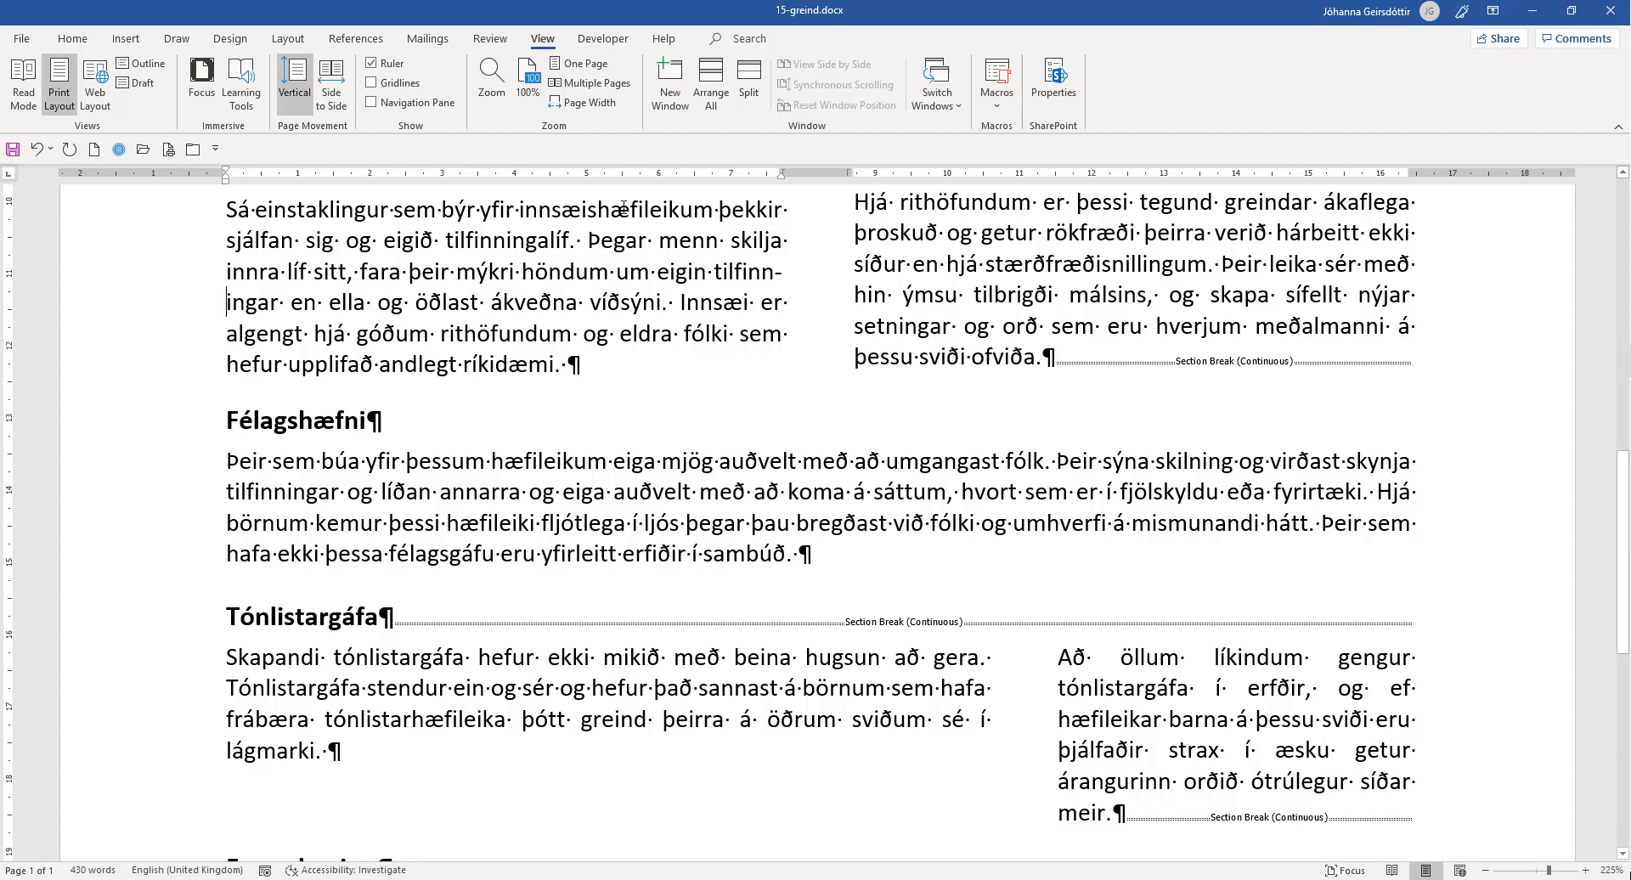
pyautogui.click(900, 327)
pyautogui.hotkey('ctrl', '-')
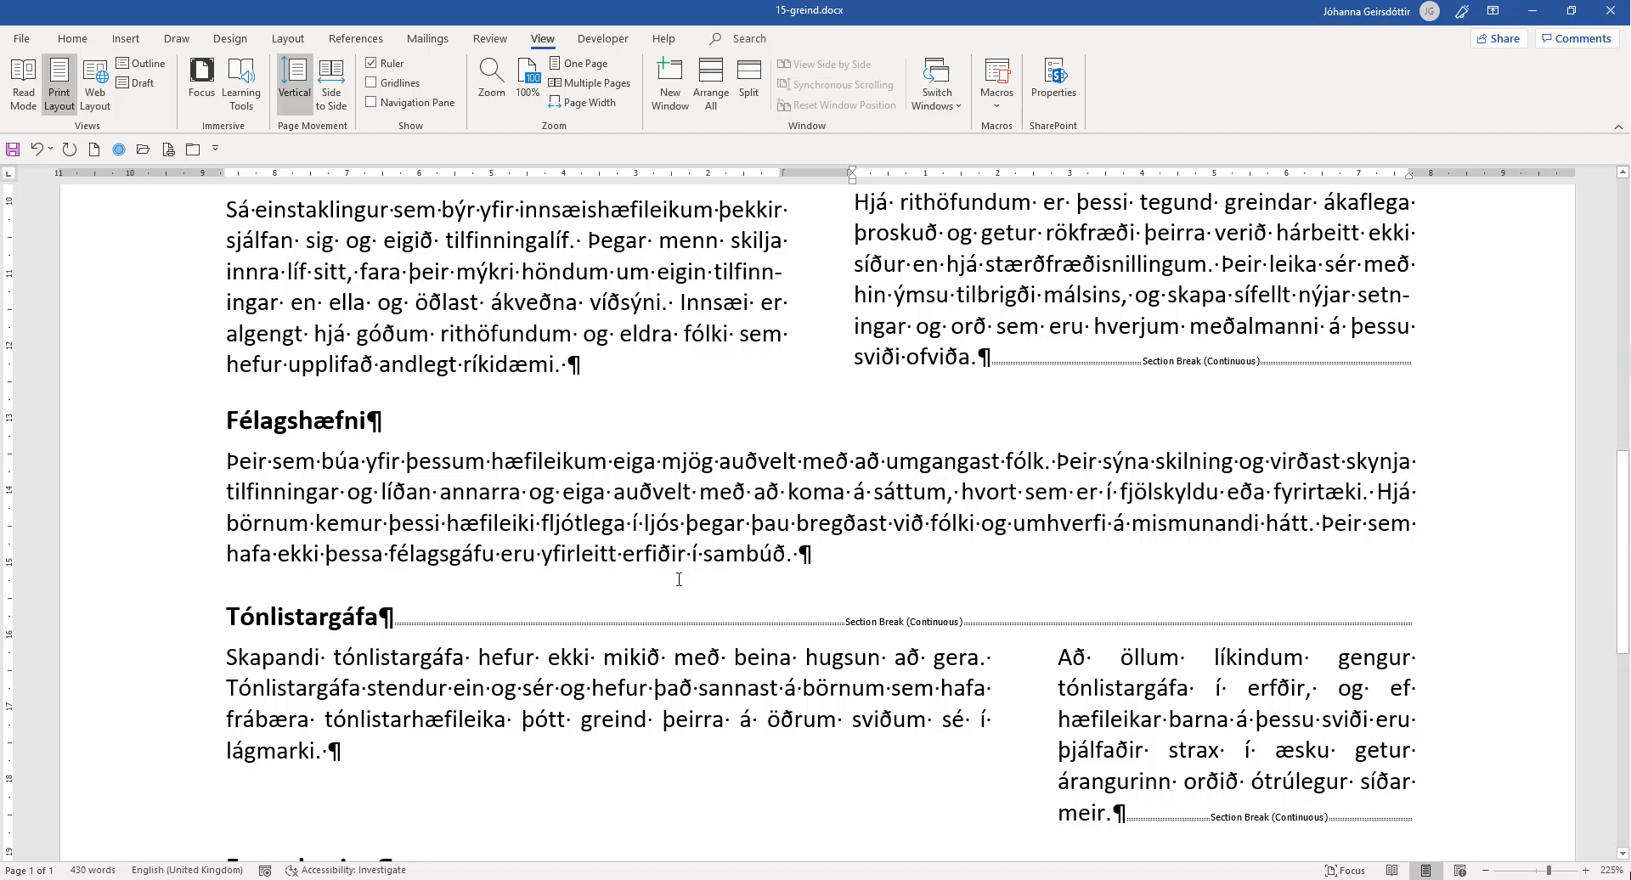
# Insert optional hyphens in the two Tónlistargáfa columns, splitting the words as lág-marki and tón-listargáfa
pyautogui.click(258, 746)
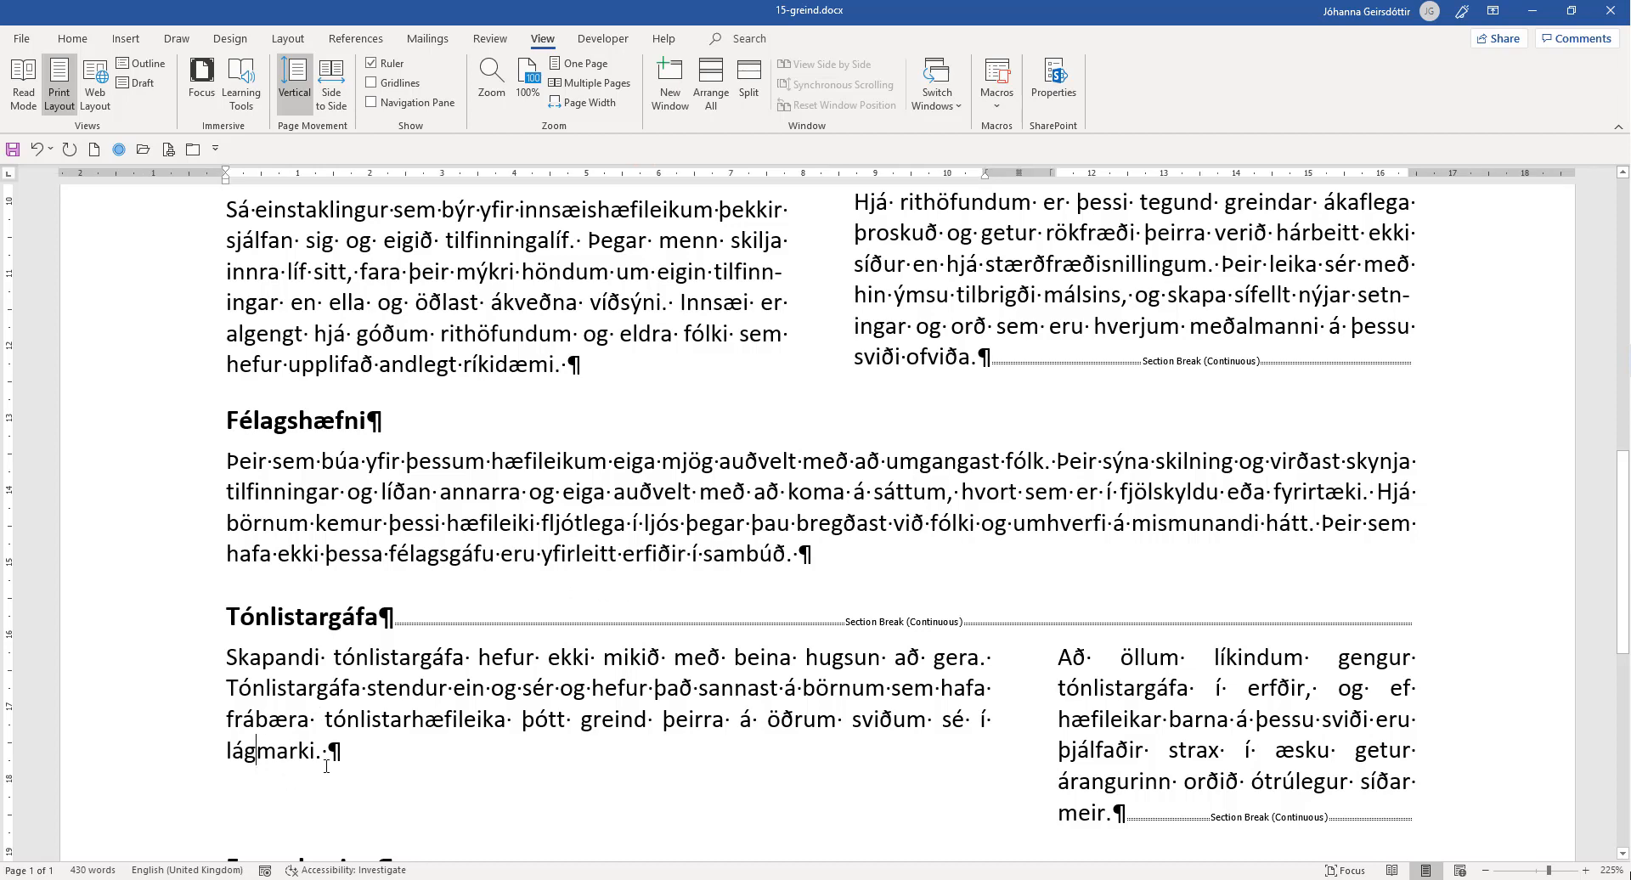
pyautogui.write('-')
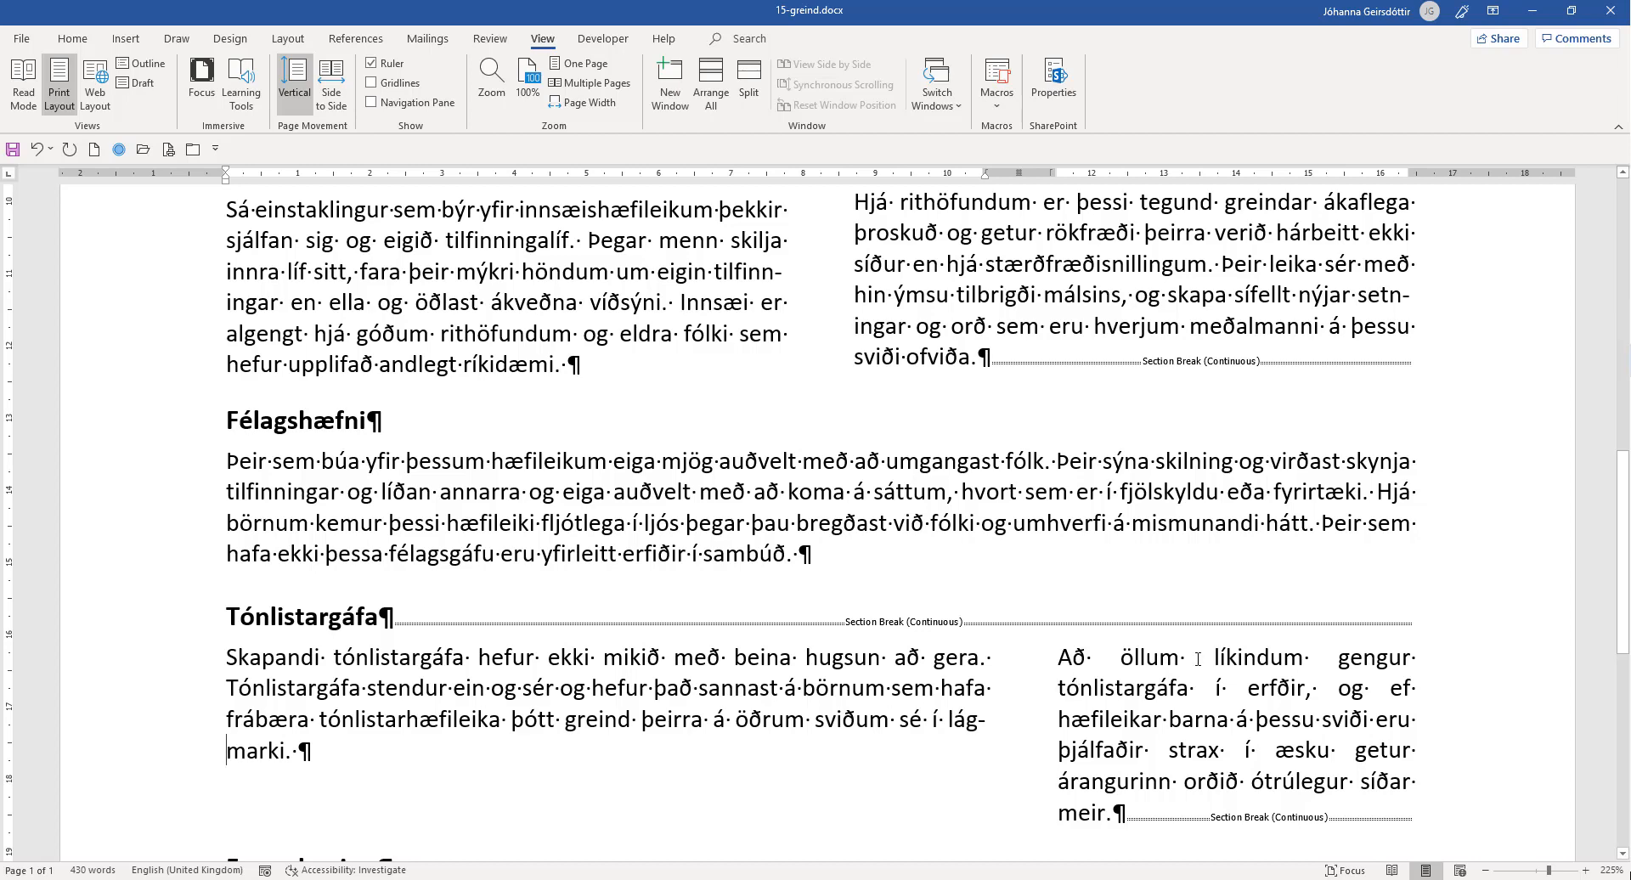
pyautogui.click(1095, 687)
pyautogui.write('-')
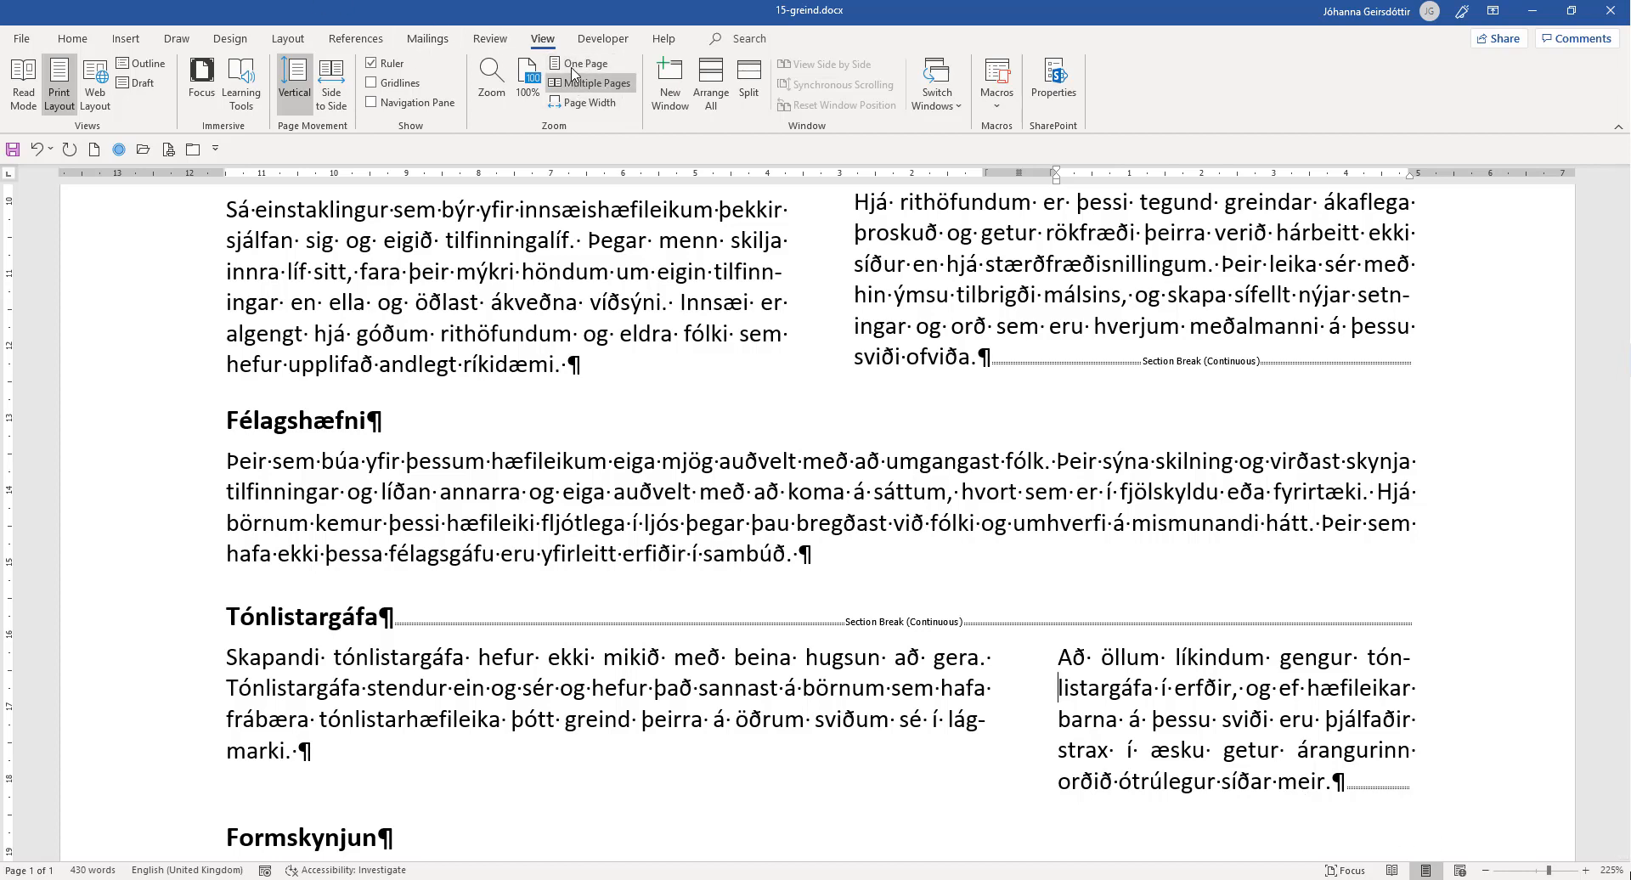
# Return the document zoom to 100%, review the finished column layout, and save the document
pyautogui.click(535, 76)
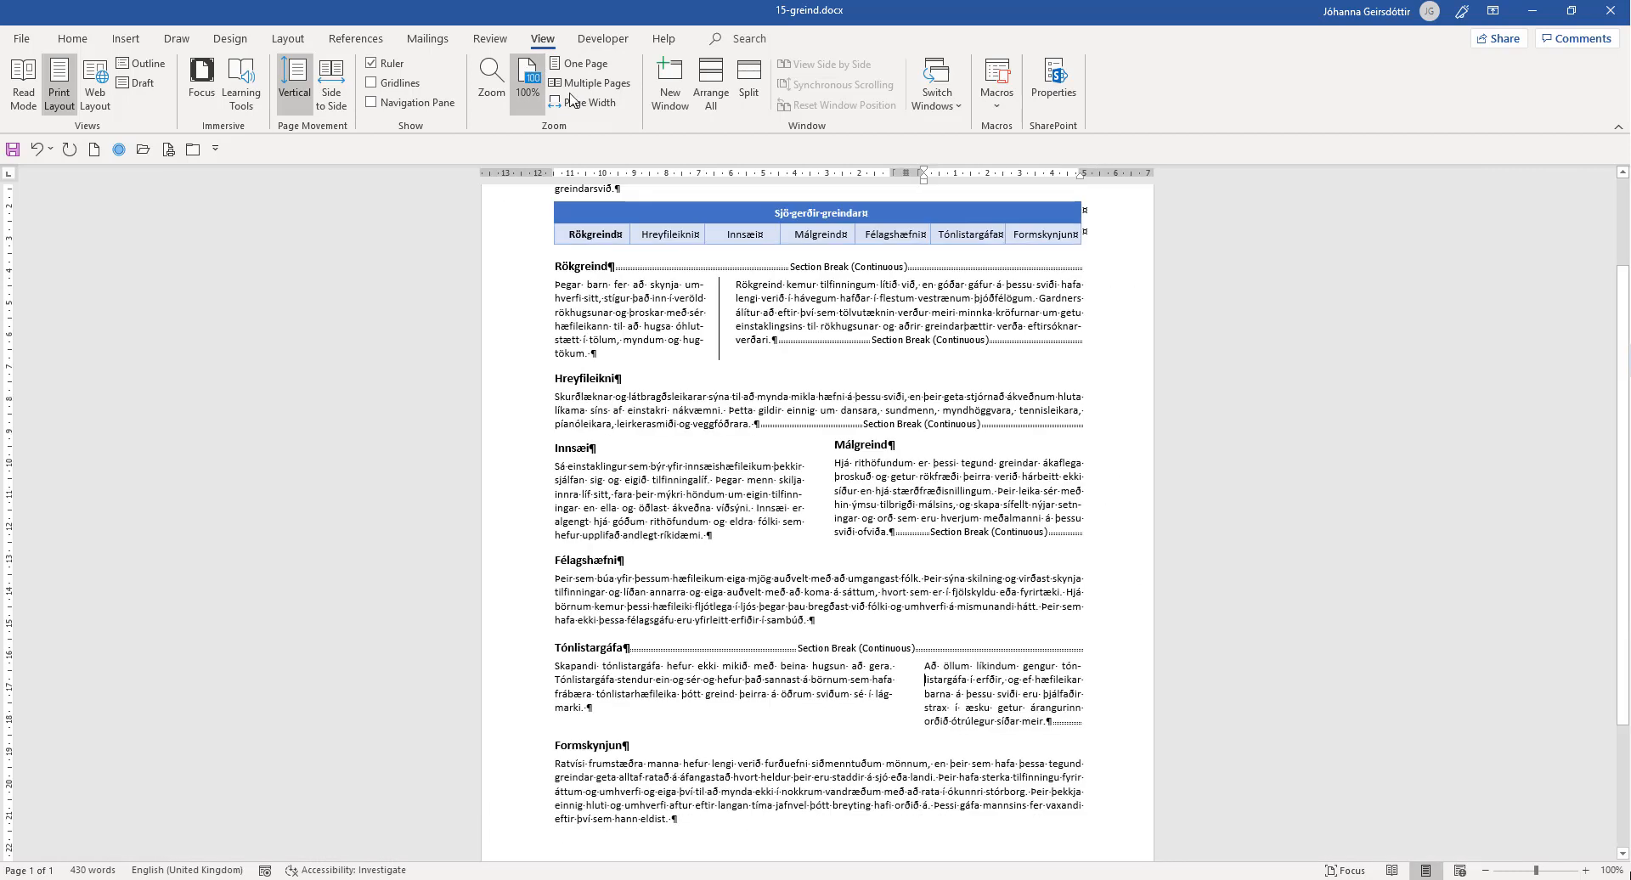
pyautogui.scroll(3, 1076, 539)
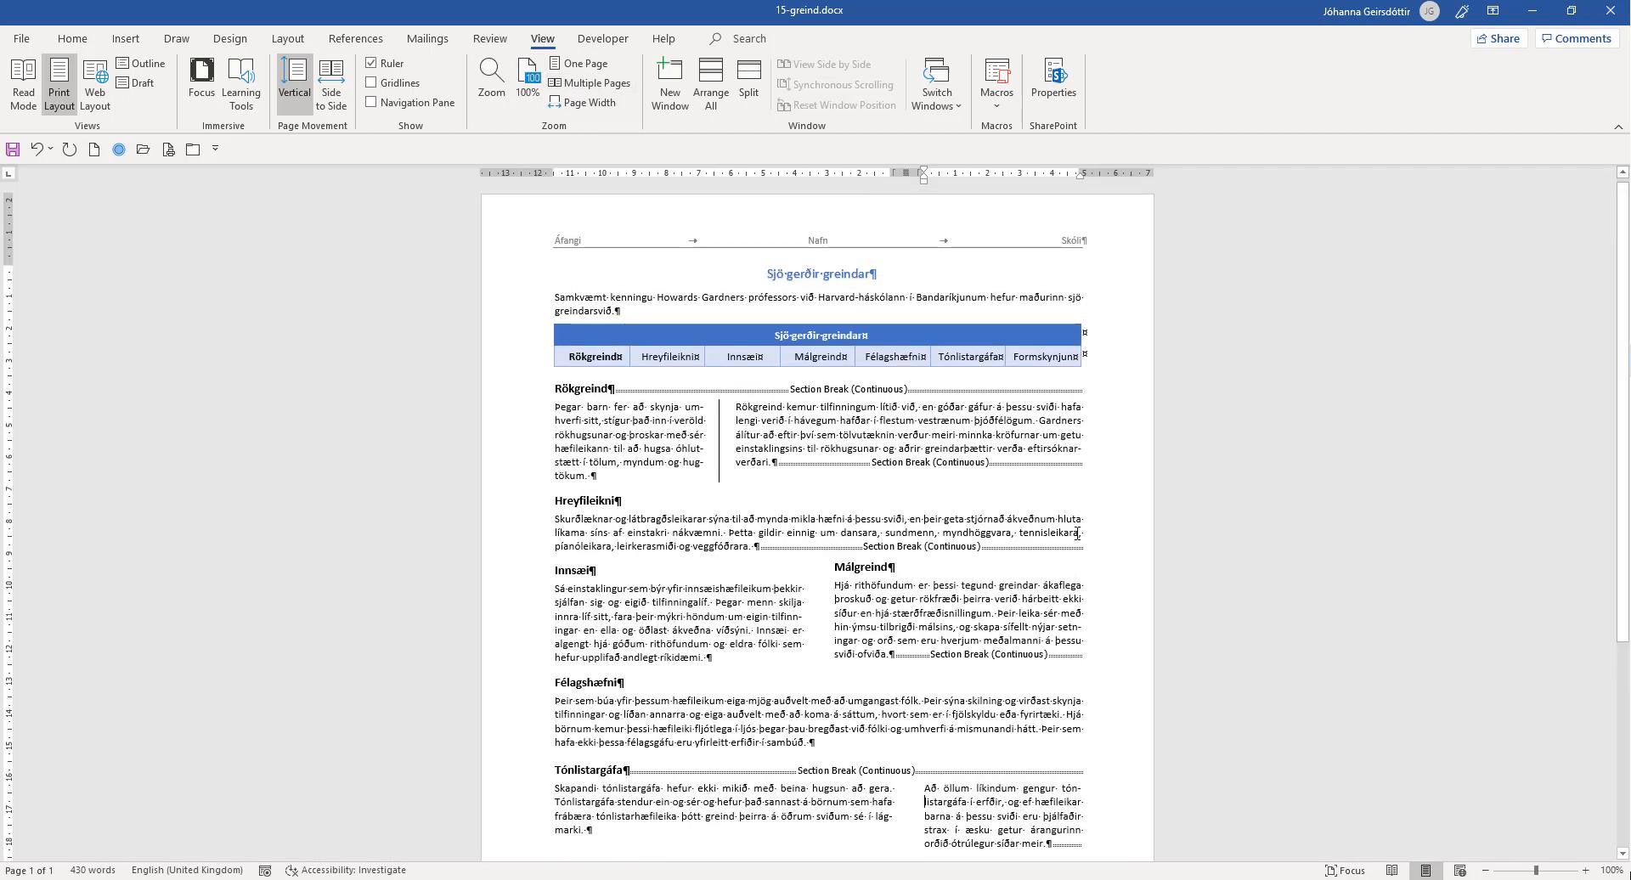
pyautogui.scroll(-2, 1085, 528)
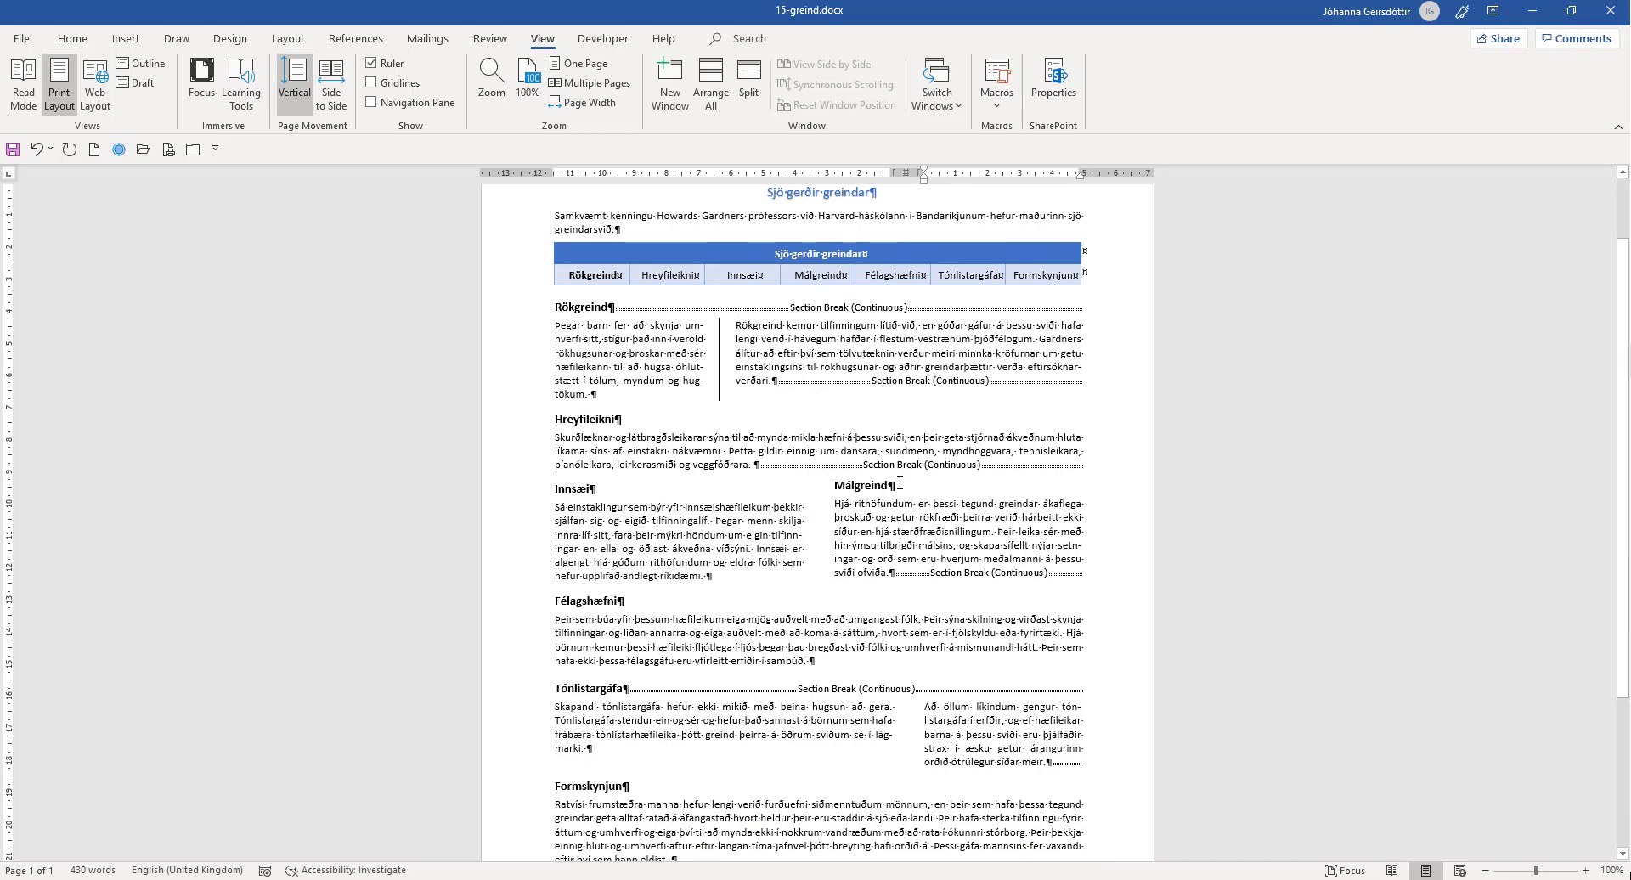
pyautogui.scroll(-1, 938, 596)
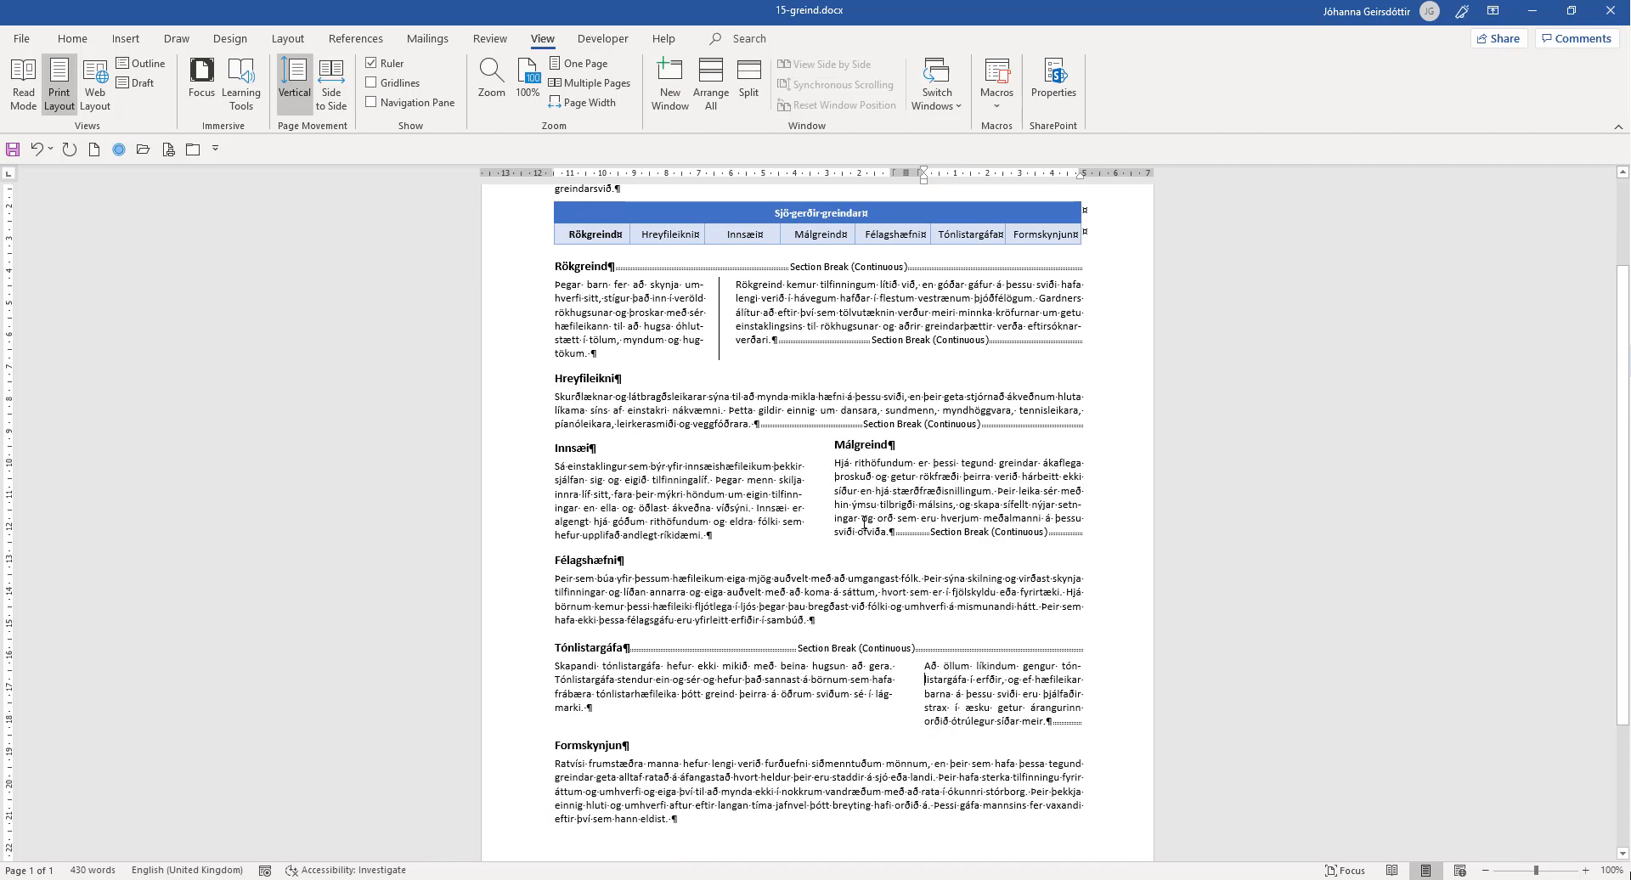
pyautogui.scroll(-4, 909, 500)
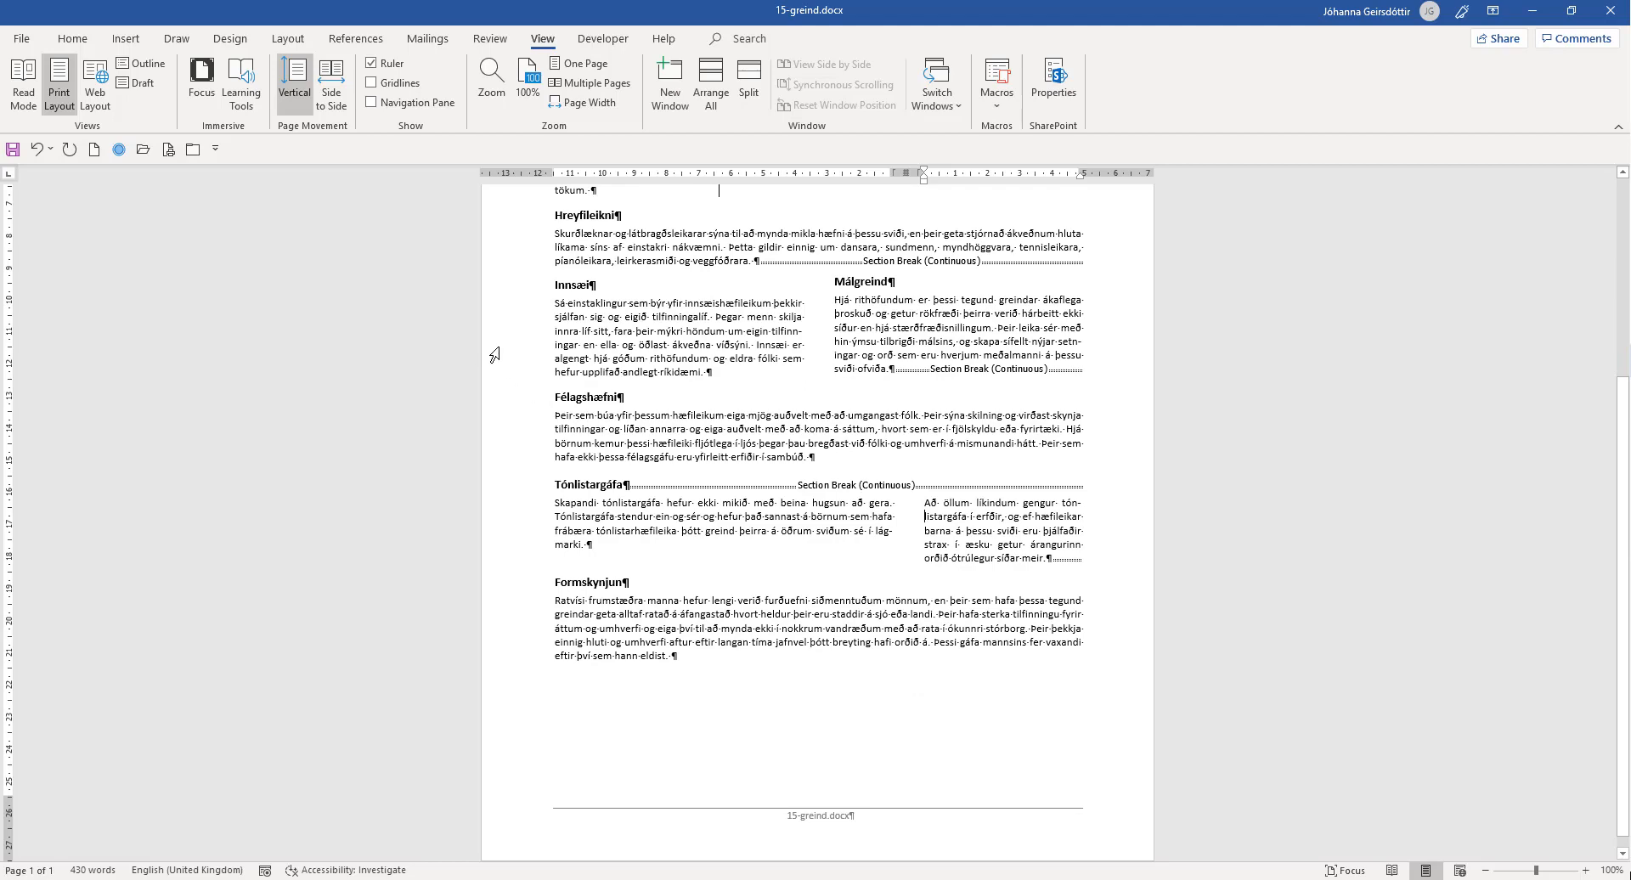
pyautogui.click(12, 149)
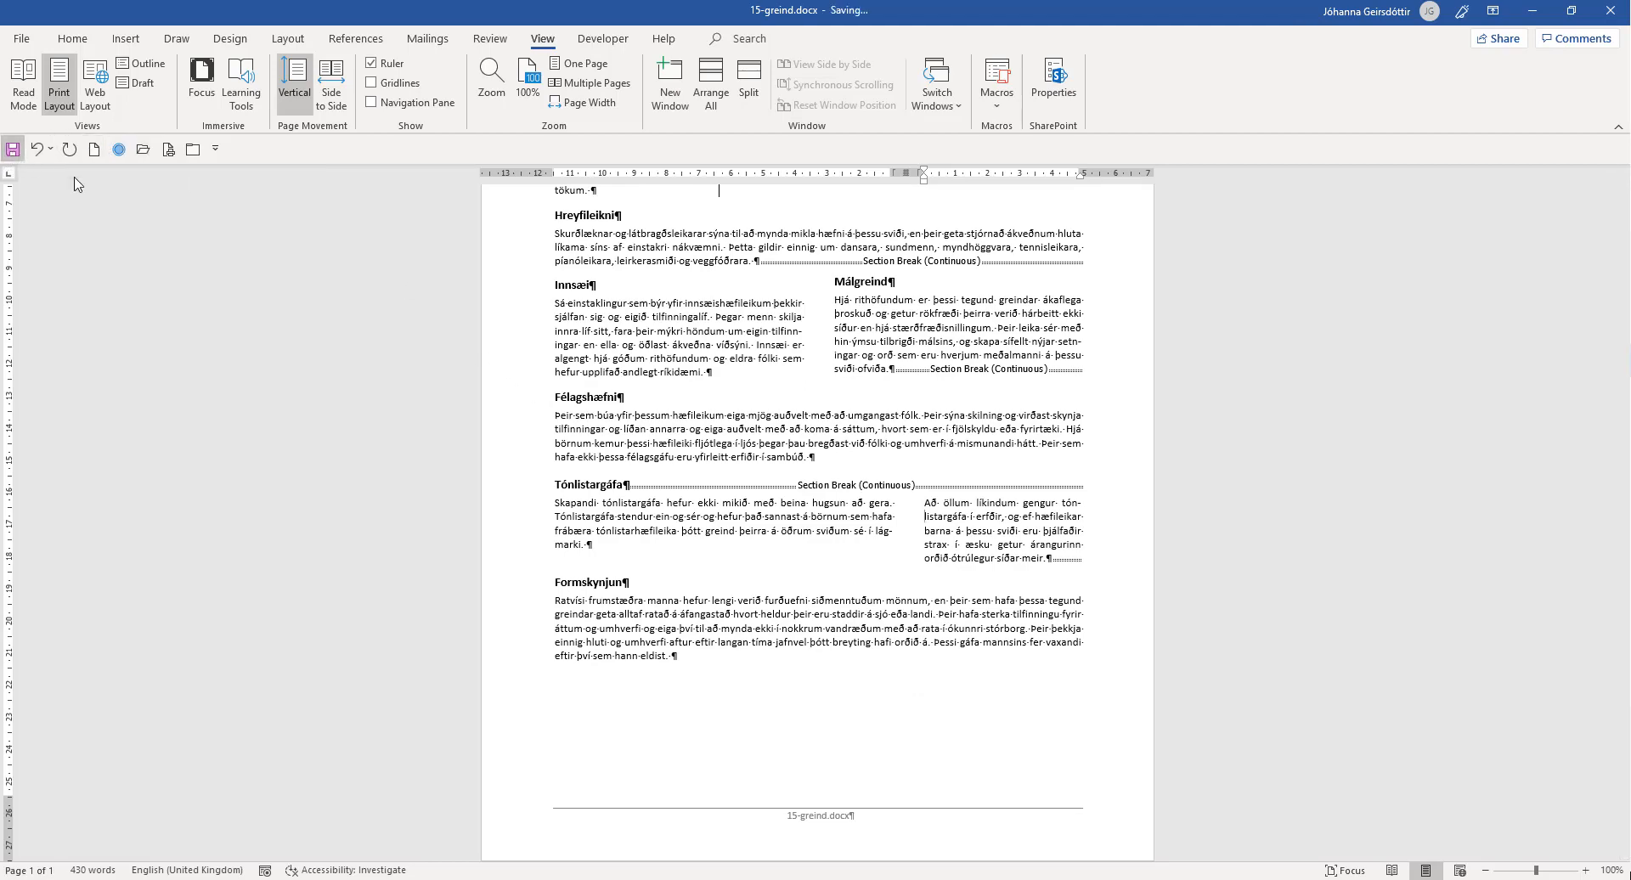